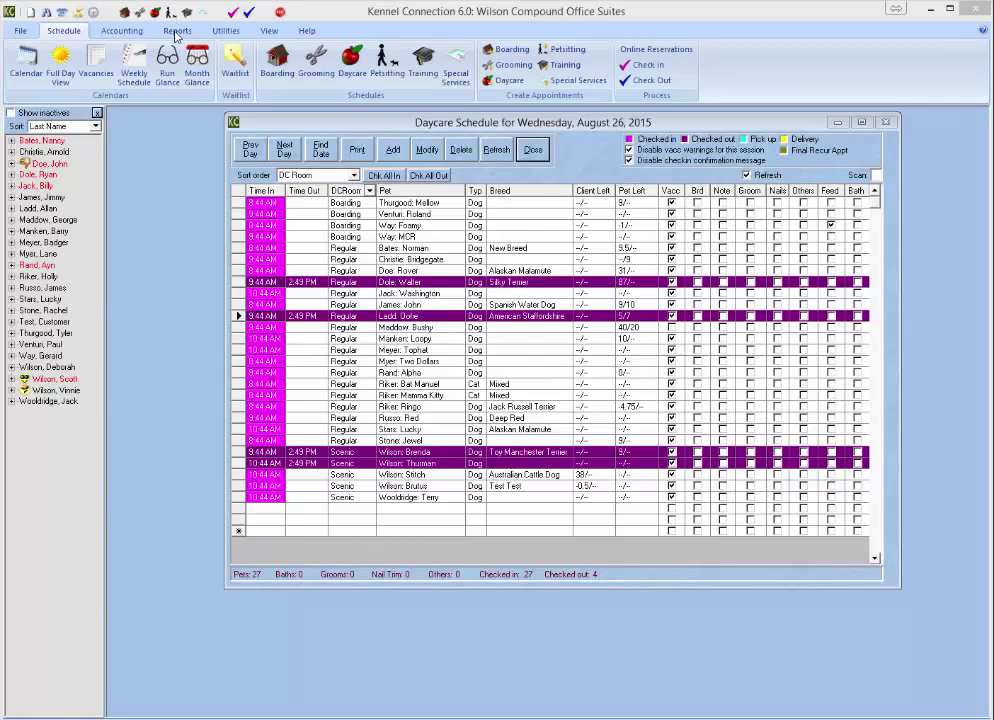
# Step: Run the daycare Attendance Count report to the screen with an earlier beginning date
pyautogui.click(176, 31)
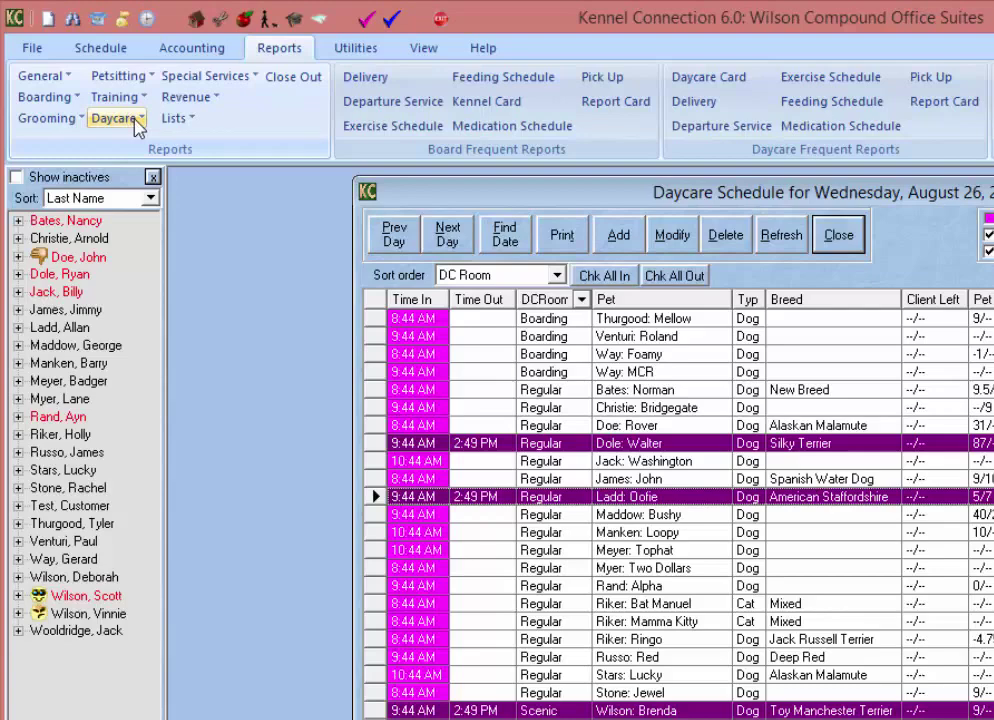
pyautogui.click(115, 118)
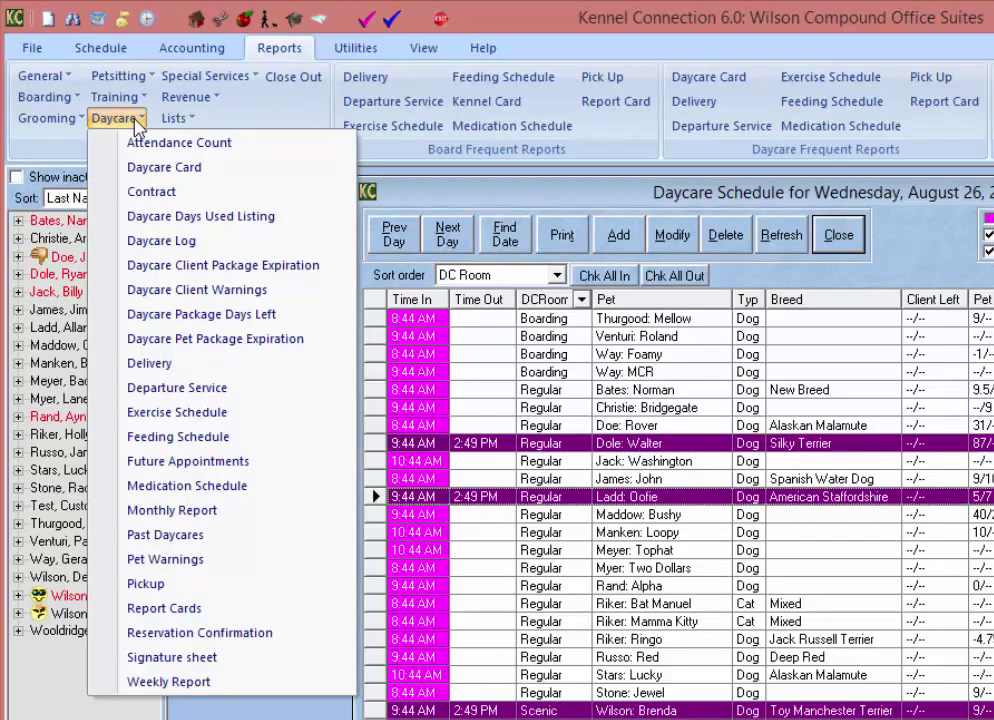
pyautogui.click(178, 146)
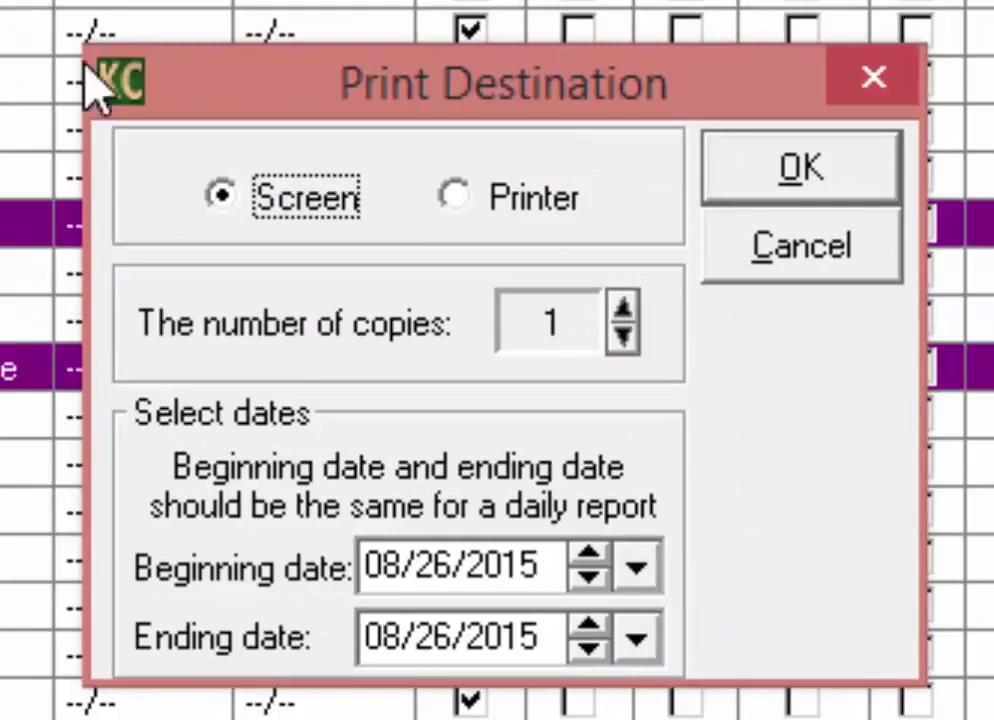
pyautogui.click(637, 567)
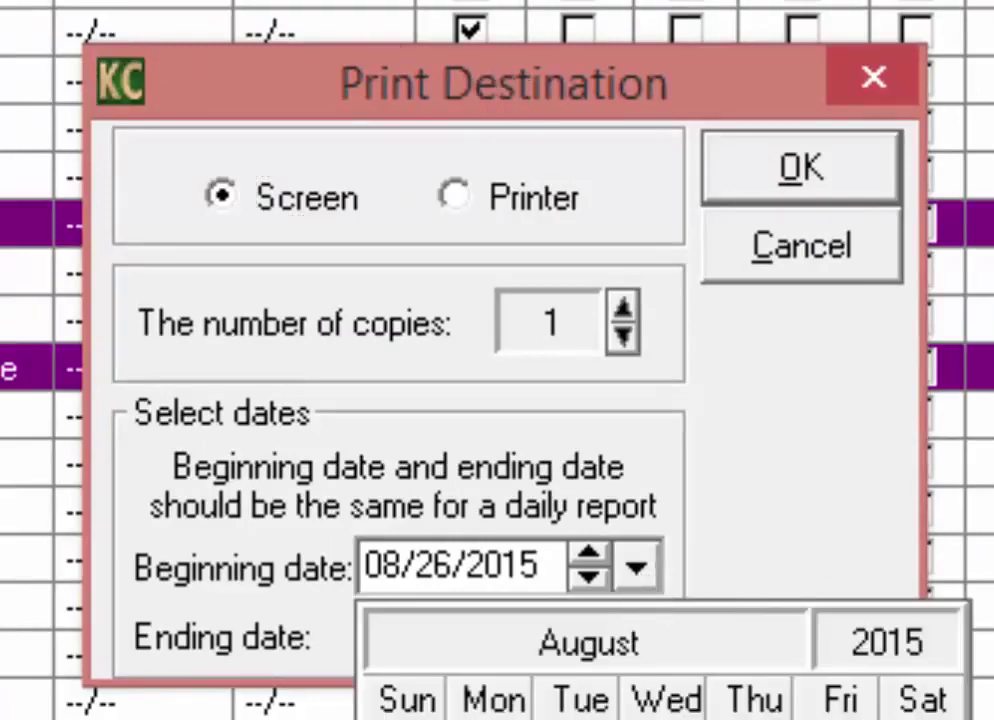
pyautogui.press('Up')
pyautogui.press('Return')
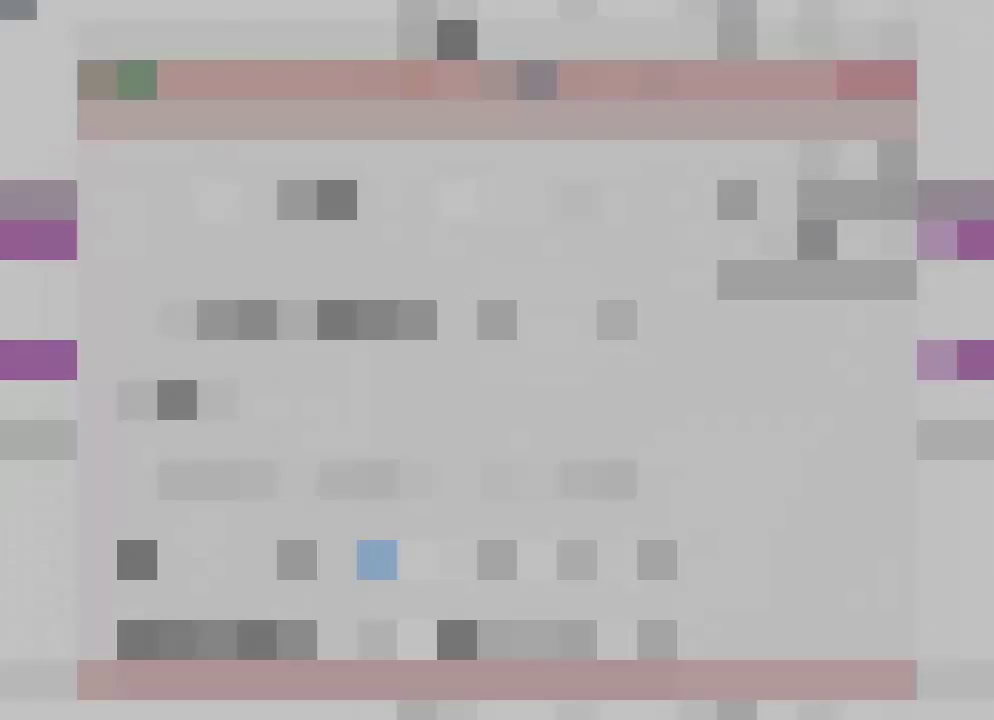
pyautogui.click(801, 167)
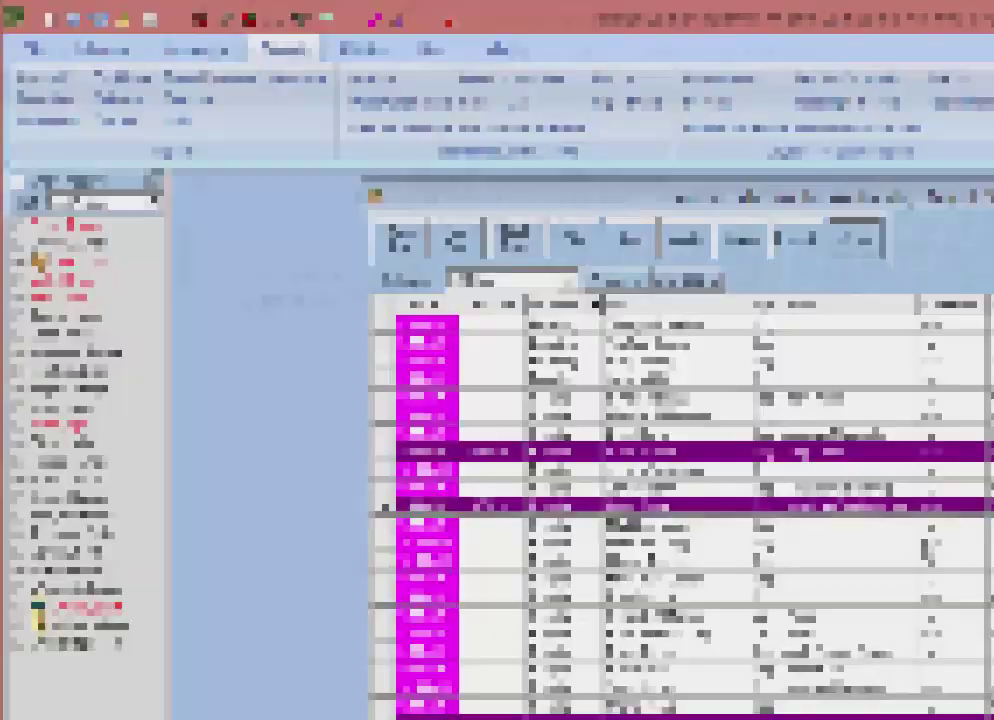
# Step: Open the Daycare Card report's print options and choose the 8.5 x 11 in size
pyautogui.click(116, 120)
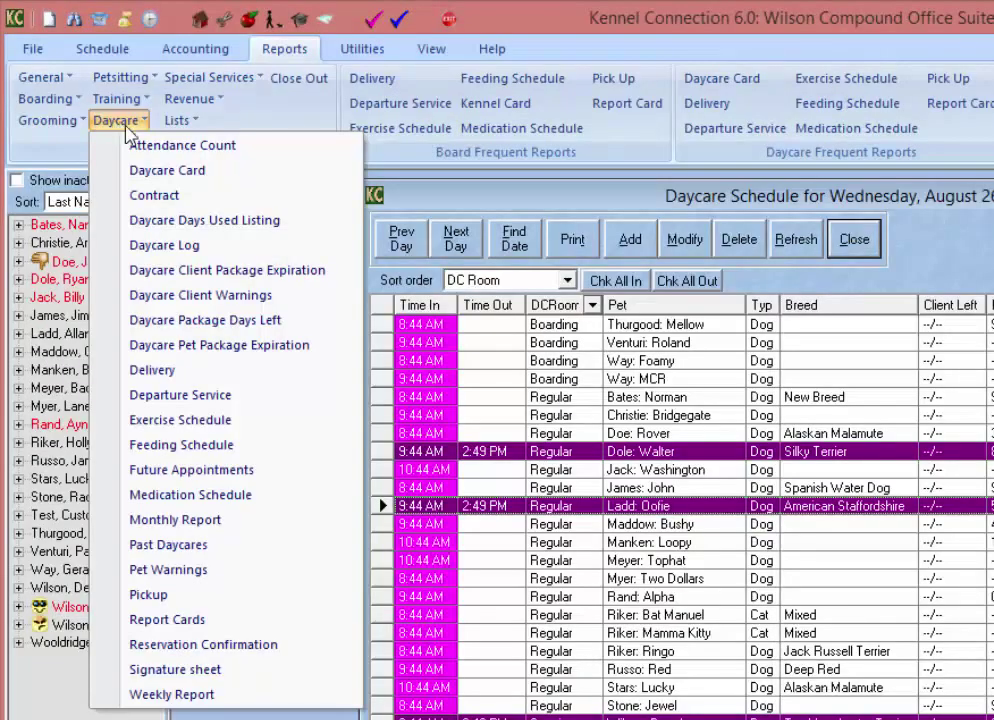
pyautogui.click(175, 172)
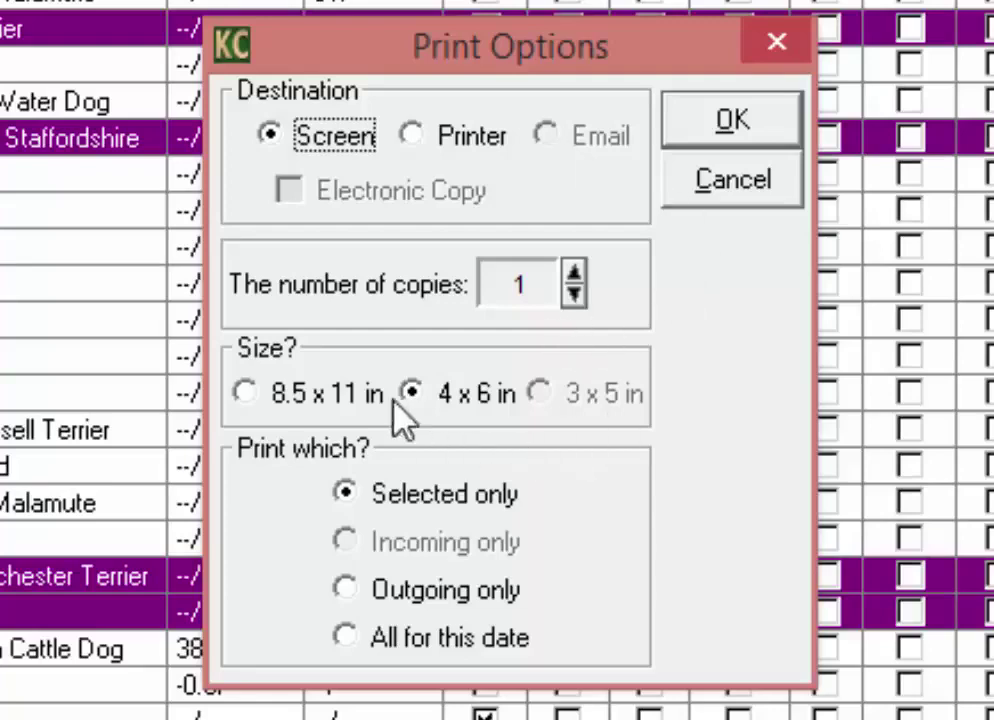
pyautogui.click(246, 393)
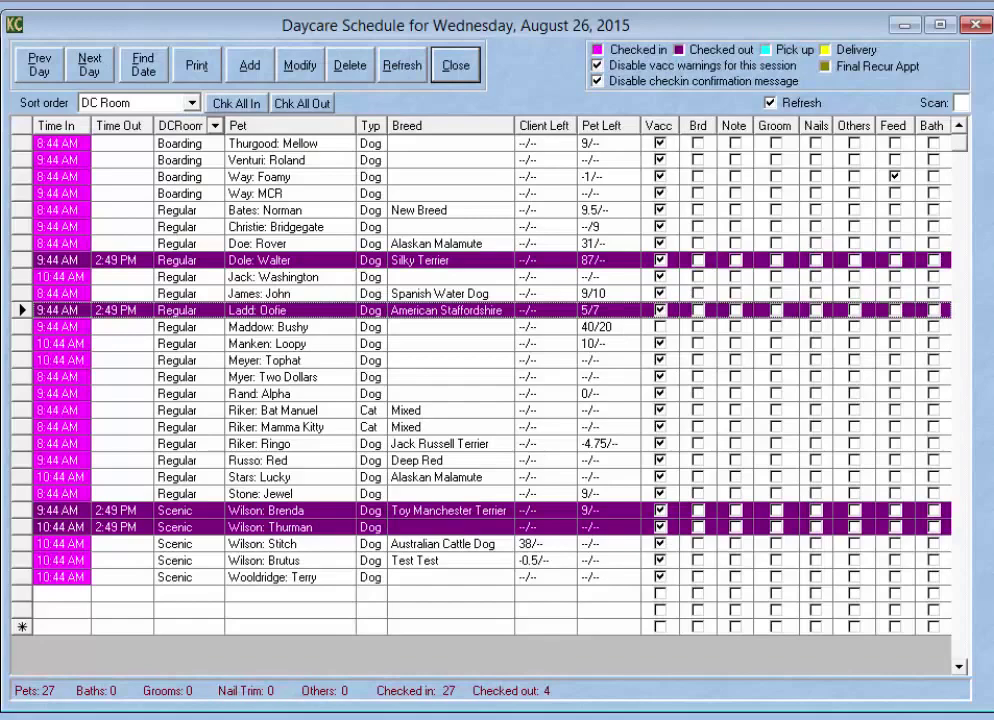
# Step: Request a Daycare Card directly from the schedule for the Regular-room pet Norman
pyautogui.click(297, 213)
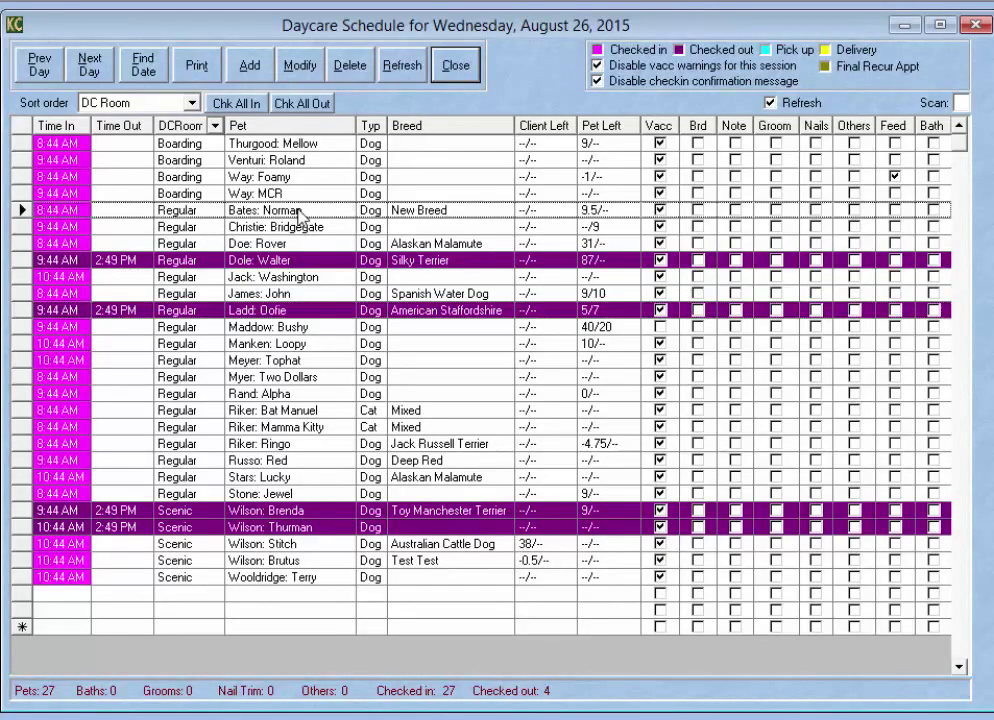
pyautogui.rightClick(299, 216)
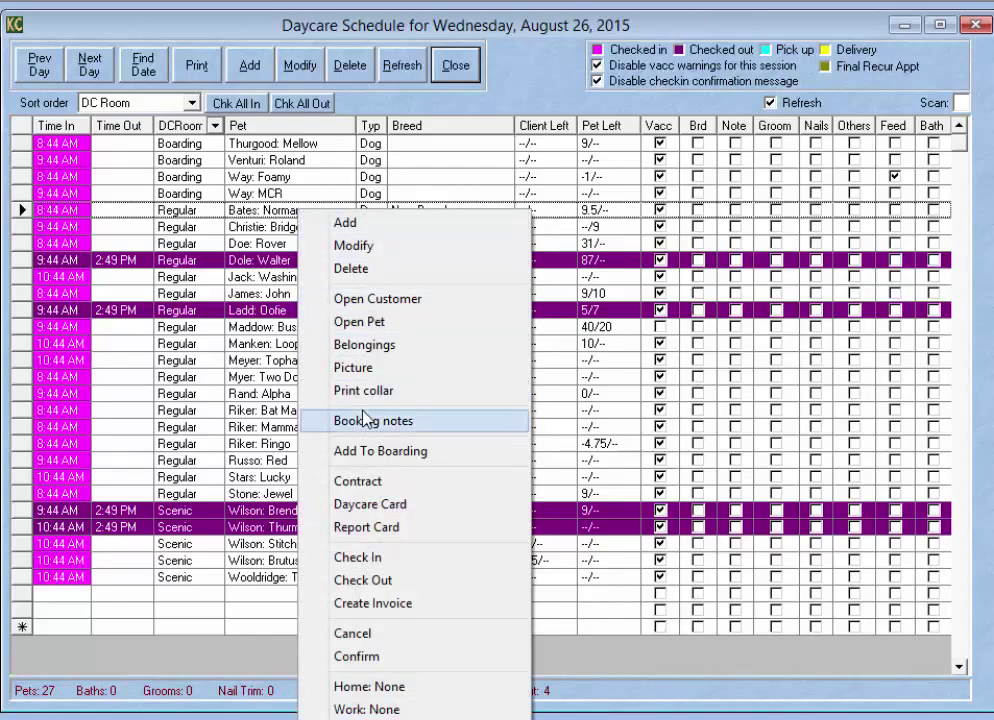
pyautogui.click(390, 508)
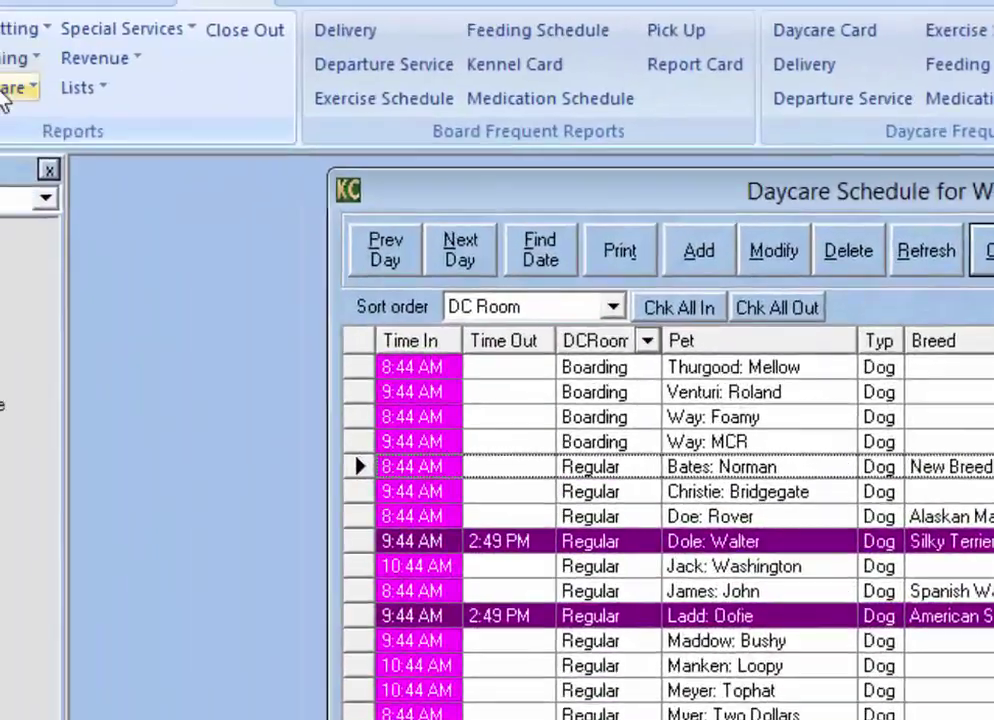
# Step: Run the Daycare Days Used Listing to the screen from 08/01/2014 for all customers, cancelling the customer search
pyautogui.click(10, 89)
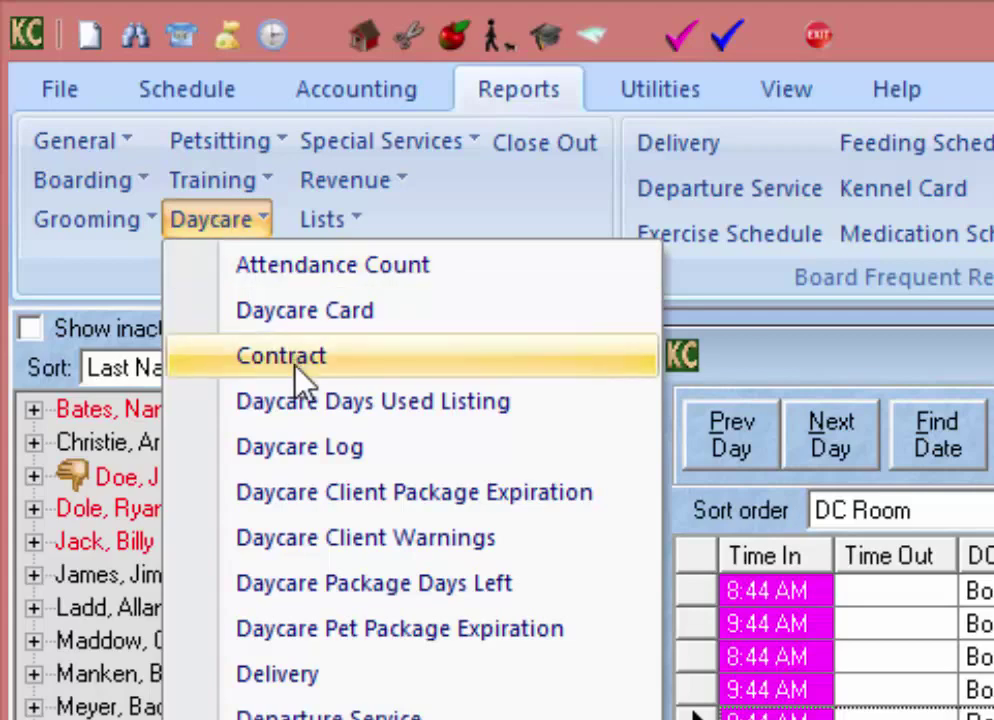
pyautogui.click(377, 421)
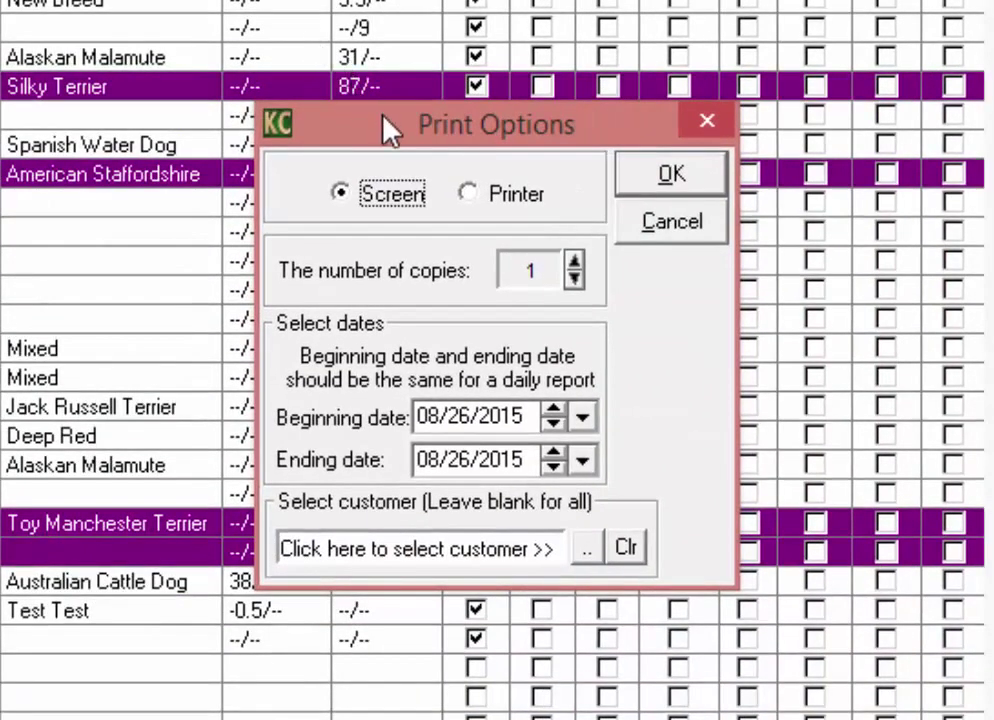
pyautogui.click(582, 418)
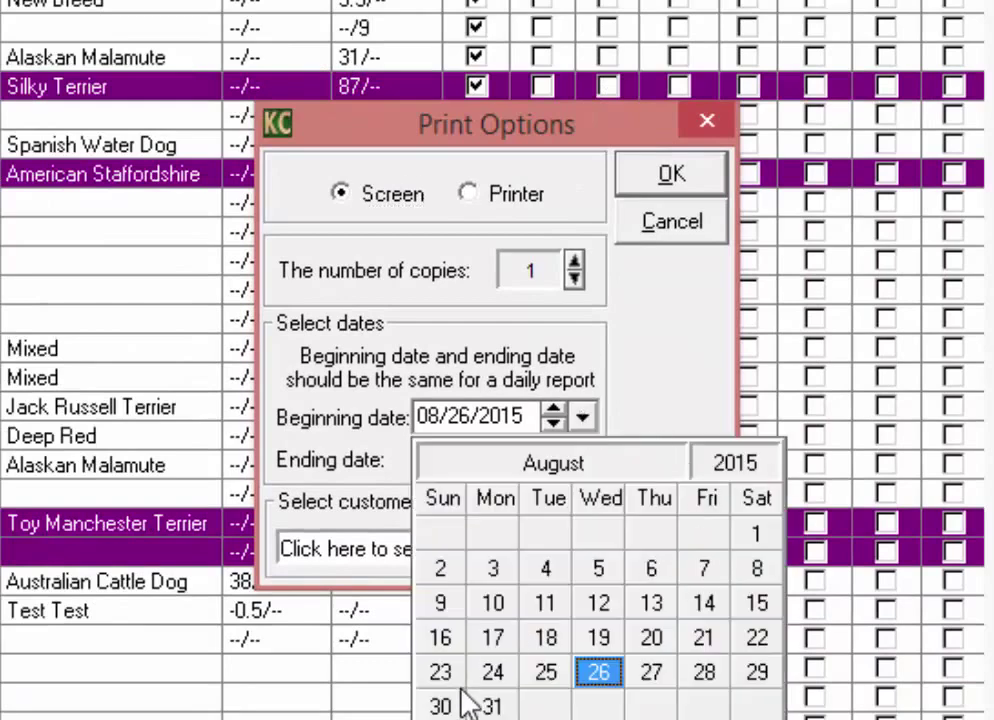
pyautogui.hotkey('ctrl', 'pageup')
pyautogui.click(710, 539)
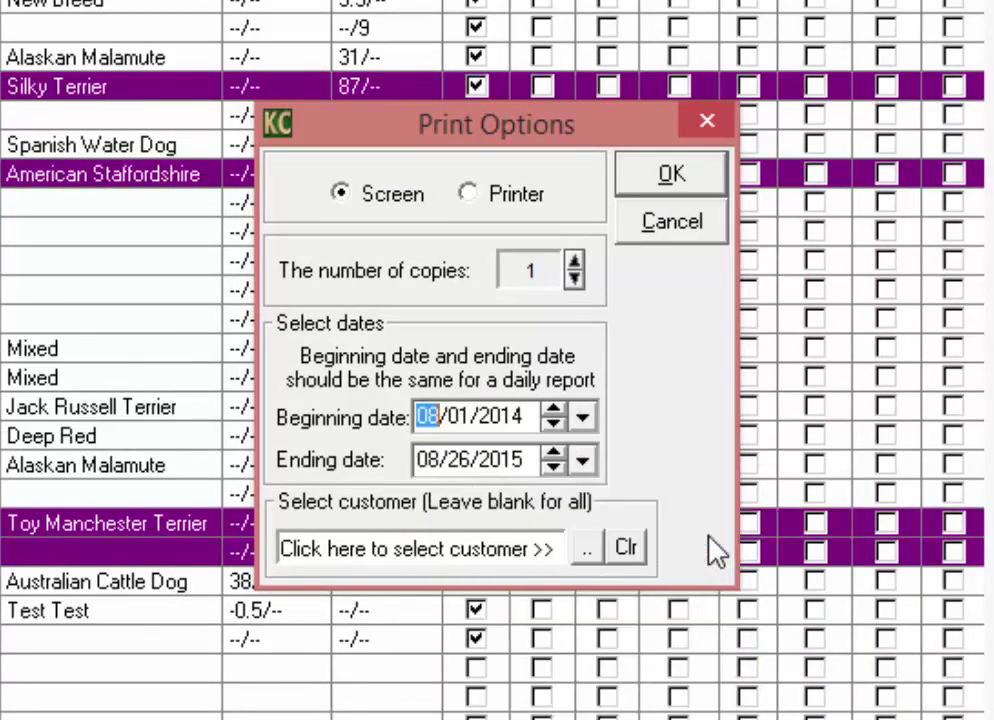
pyautogui.click(586, 550)
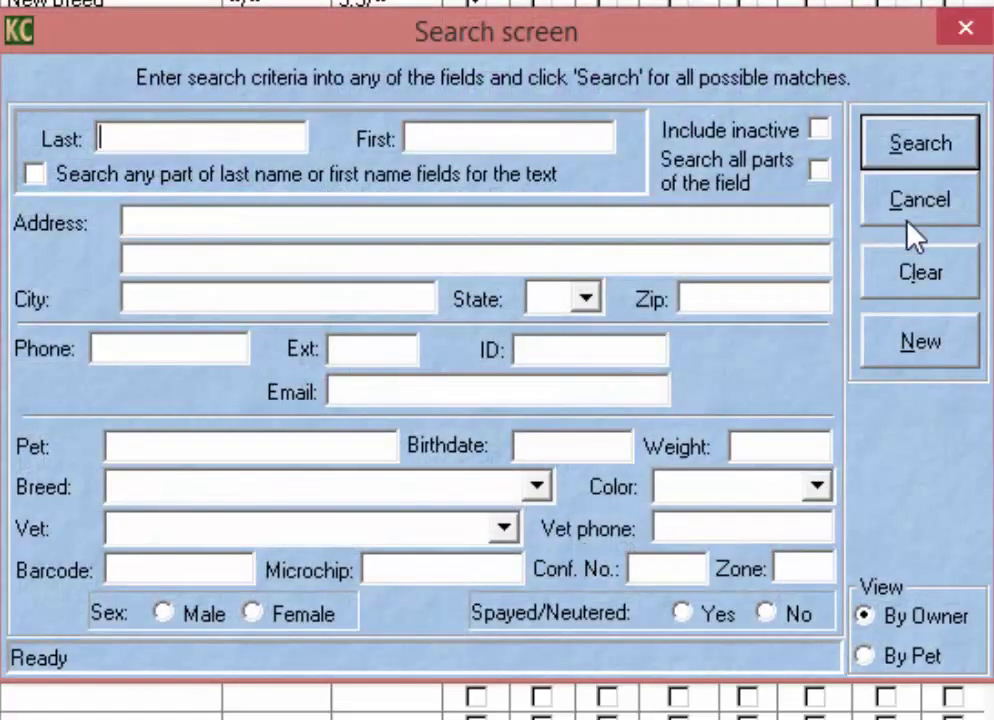
pyautogui.click(917, 205)
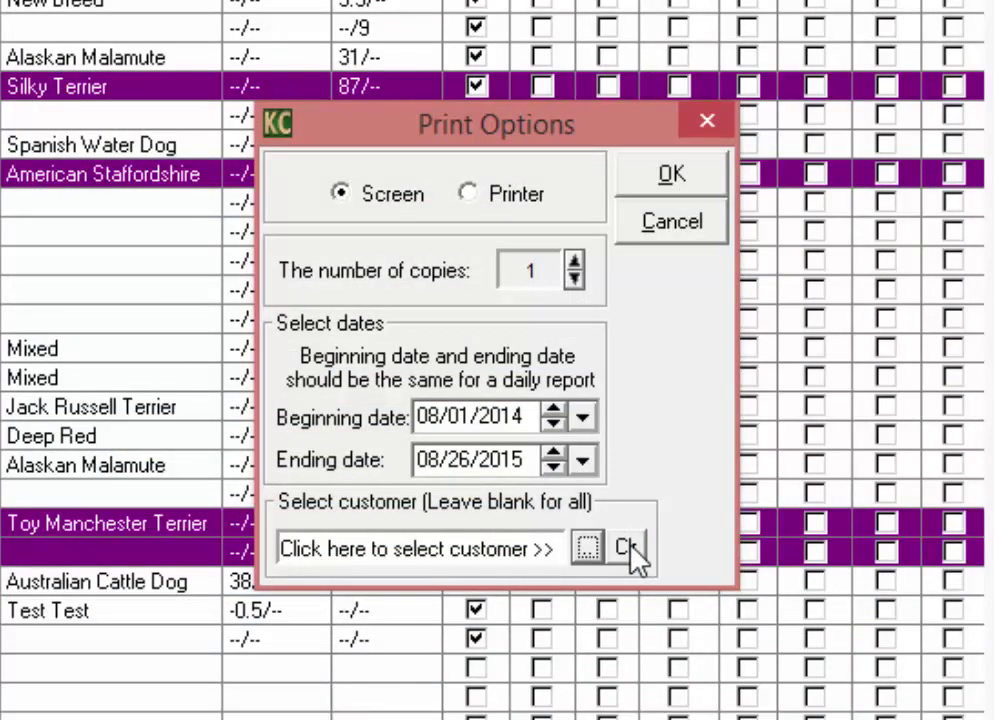
pyautogui.click(645, 178)
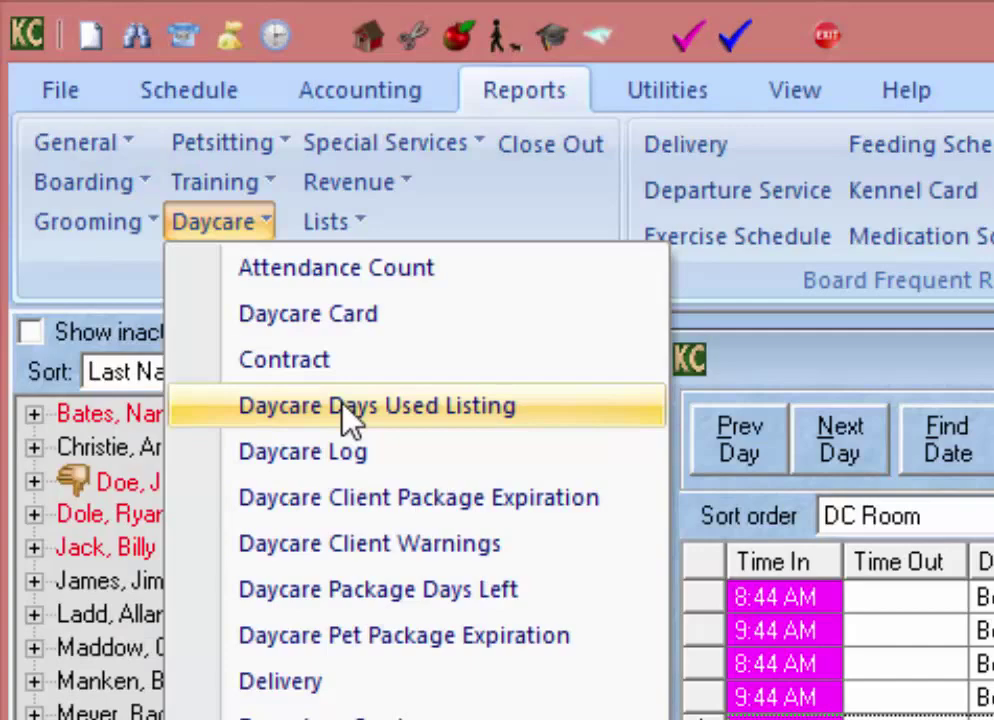
# Step: Set the Daycare Client Package Expiration report's date range from 09/01/2015 to the last day of September 2015
pyautogui.click(357, 516)
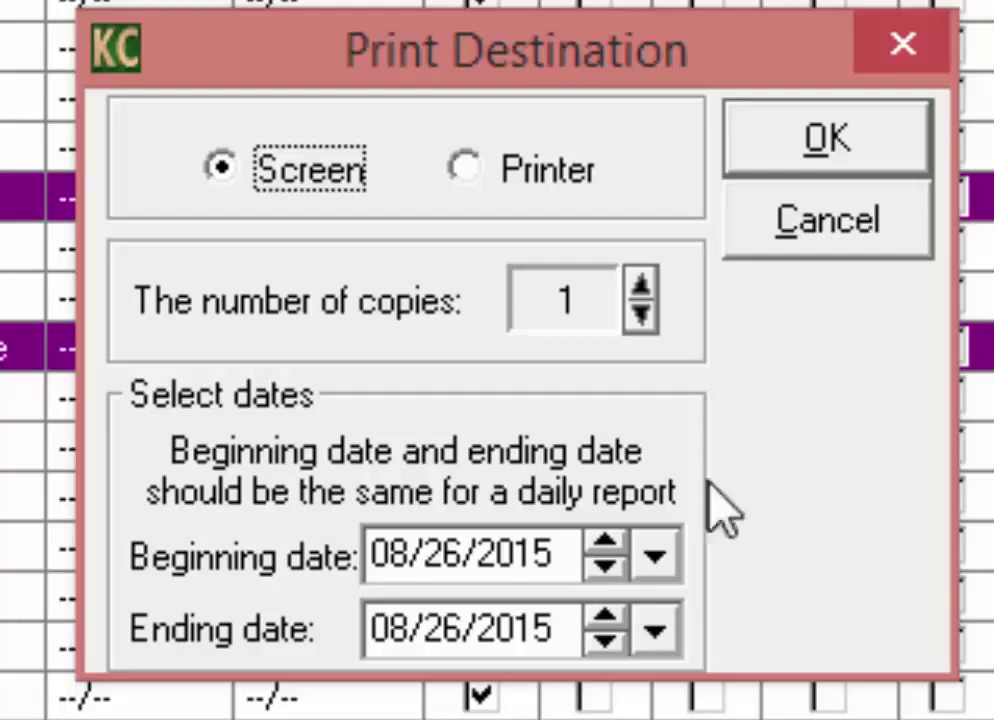
pyautogui.click(668, 557)
pyautogui.press('pagedown')
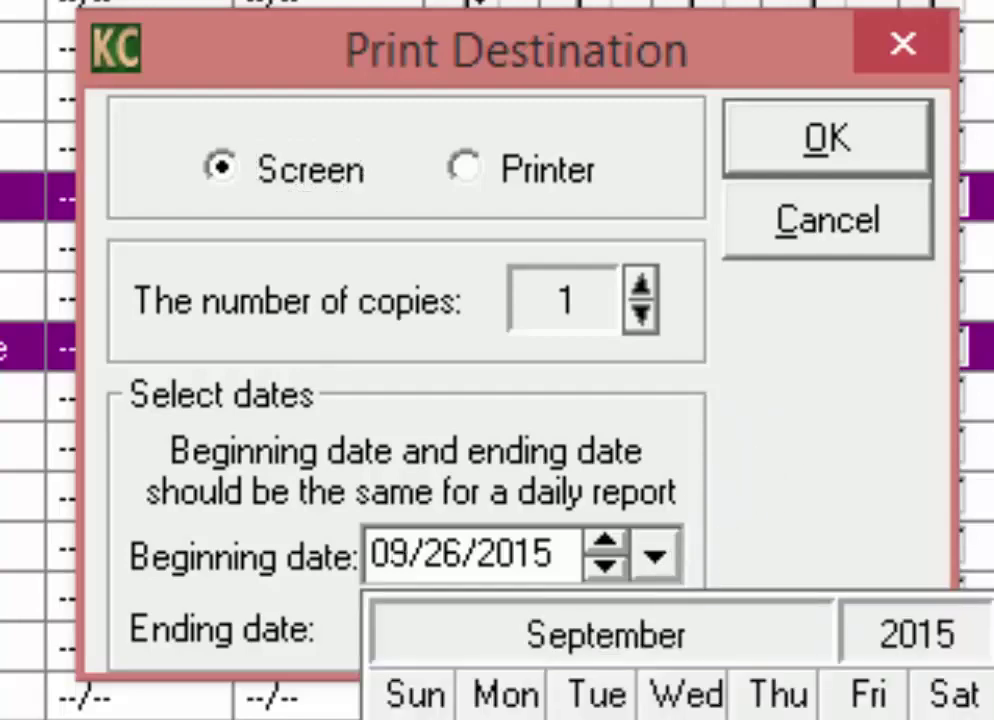
pyautogui.press('Home')
pyautogui.press('Return')
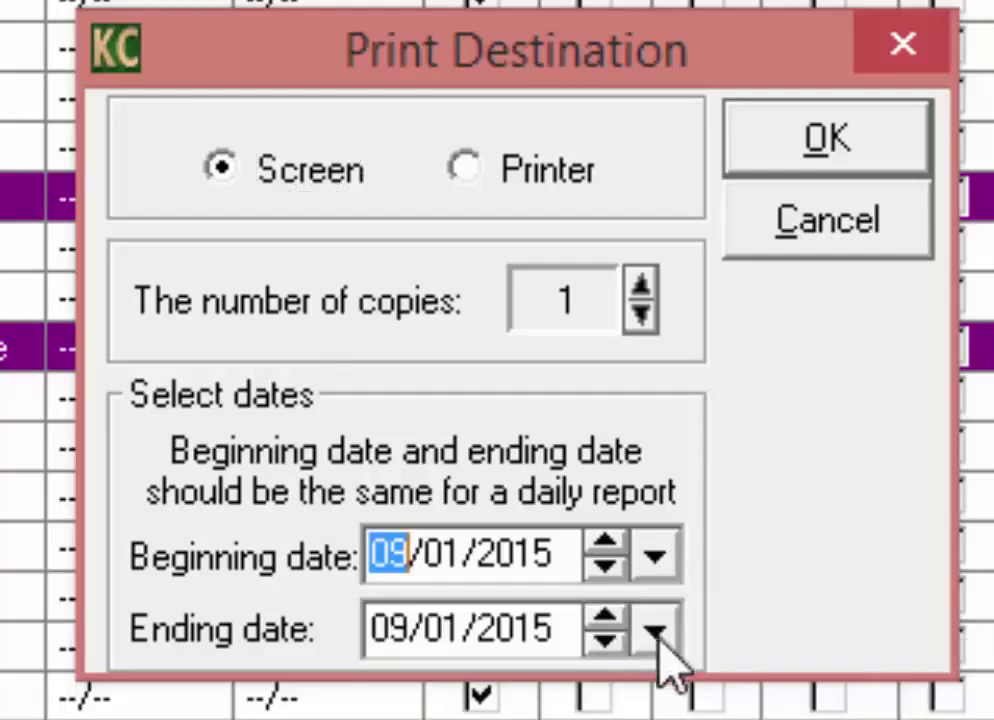
pyautogui.click(655, 632)
pyautogui.press('End')
pyautogui.press('Return')
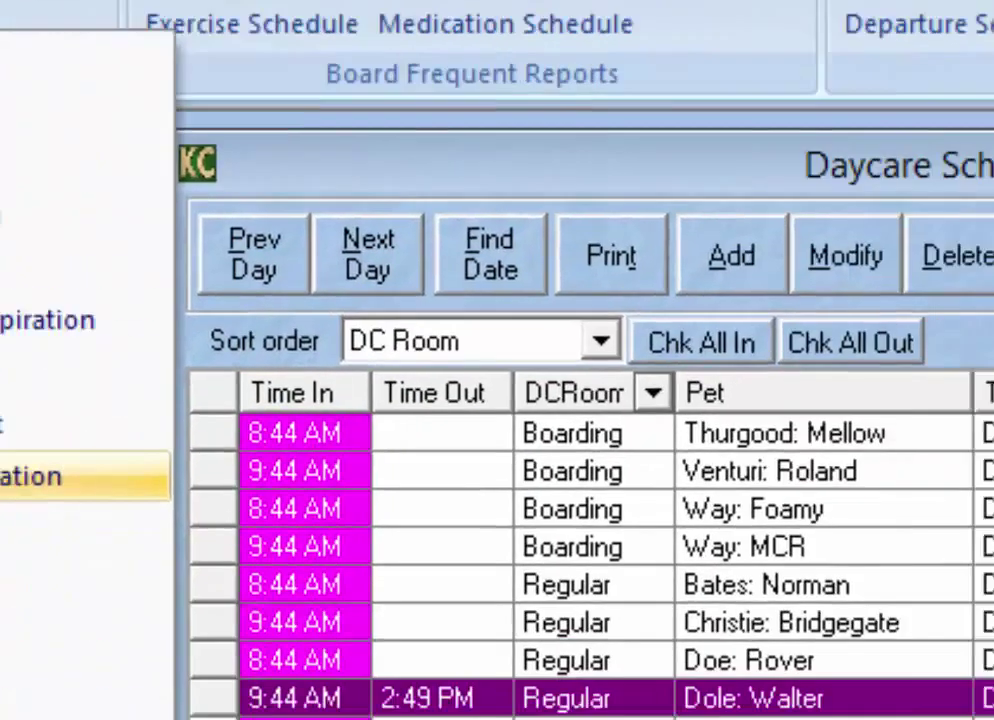
# Step: Set the Daycare Pet Package Expiration report's date range from 09/01/2015 to the last day of September 2015
pyautogui.click(341, 657)
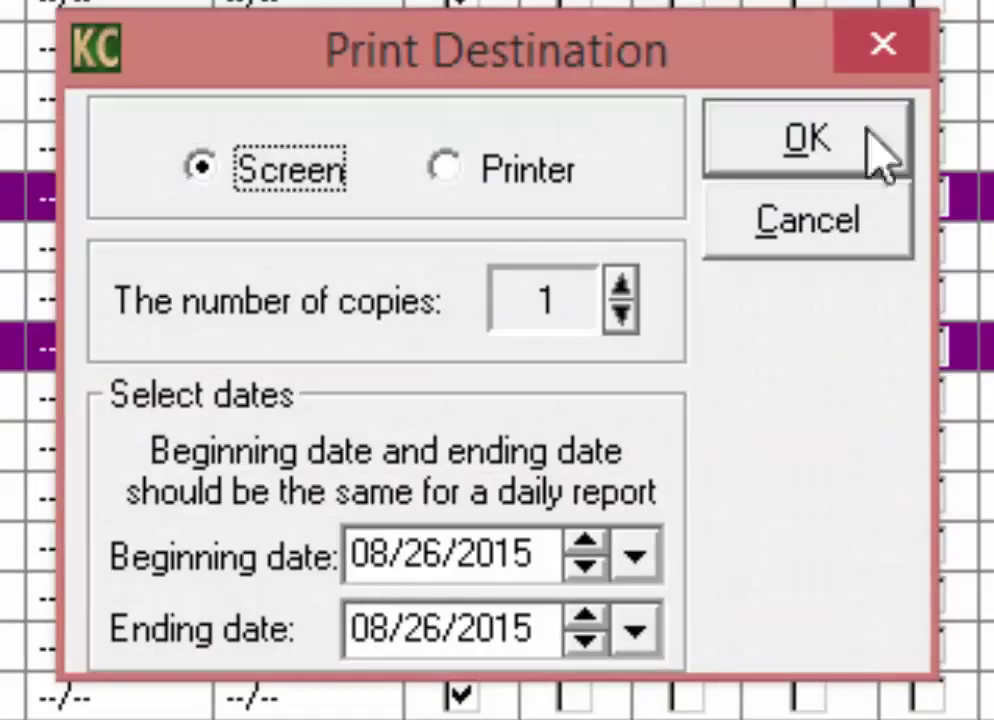
pyautogui.click(634, 557)
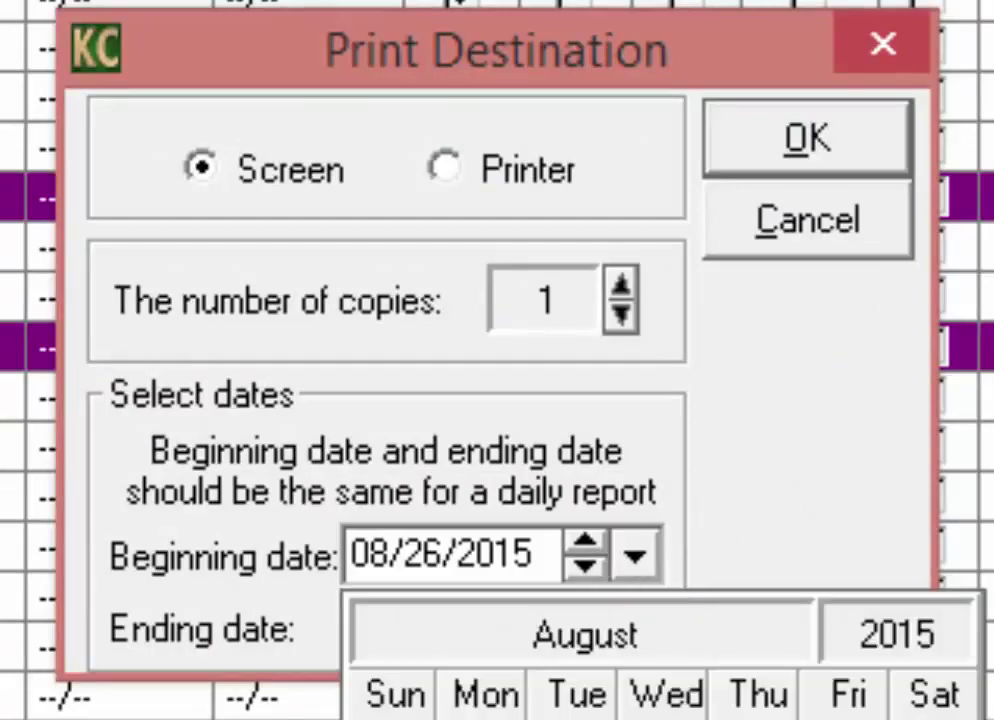
pyautogui.press('pagedown')
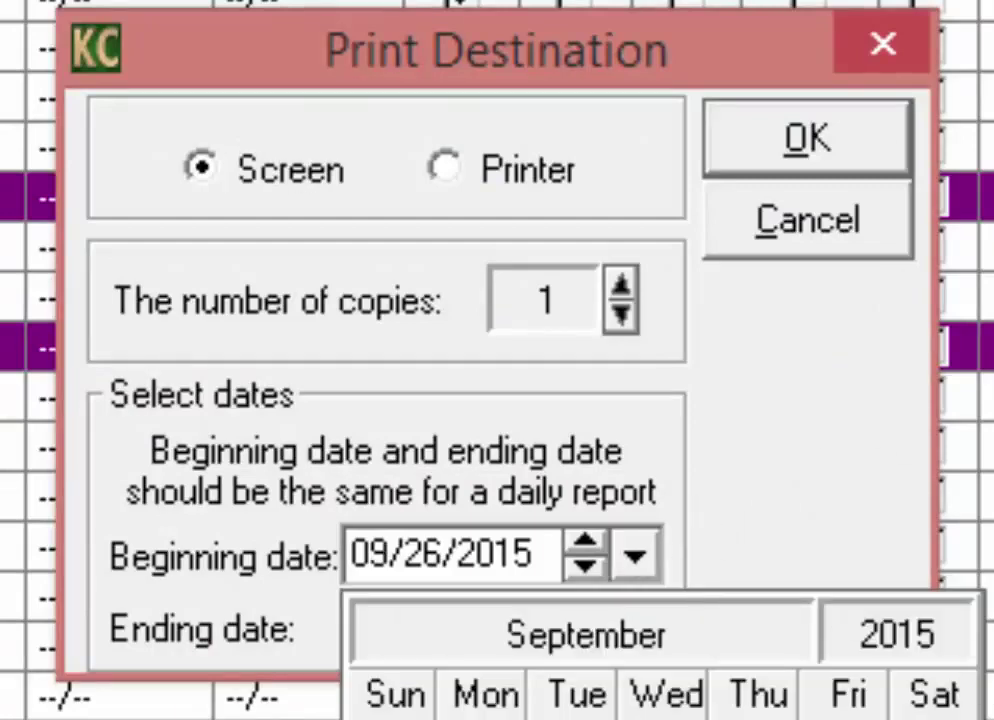
pyautogui.press('Home')
pyautogui.press('Return')
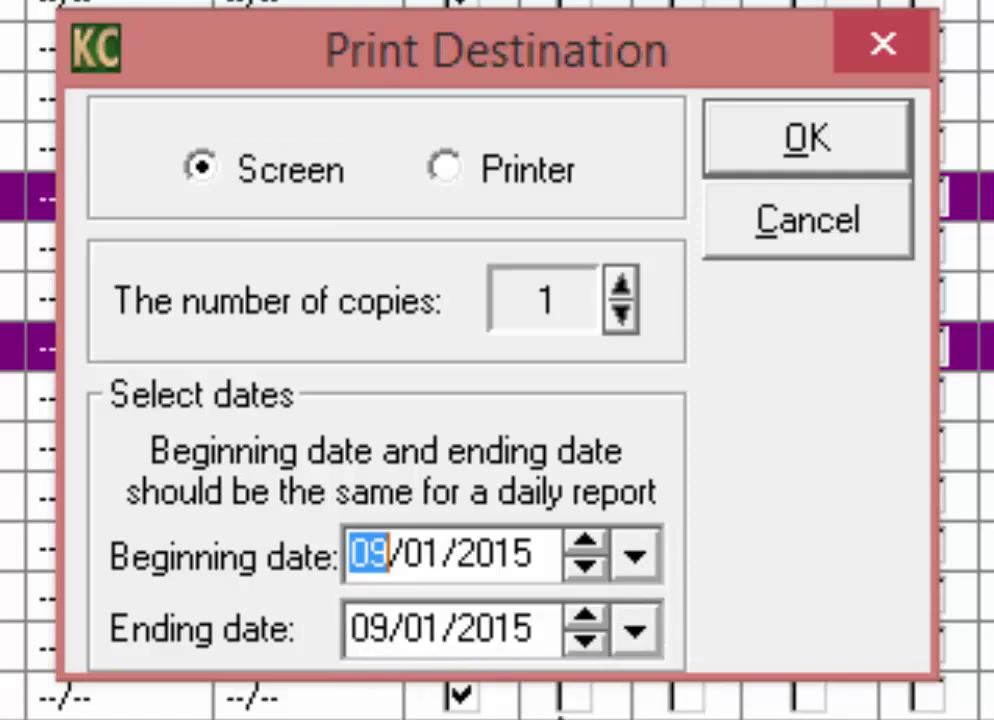
pyautogui.click(636, 630)
pyautogui.press('End')
pyautogui.press('Return')
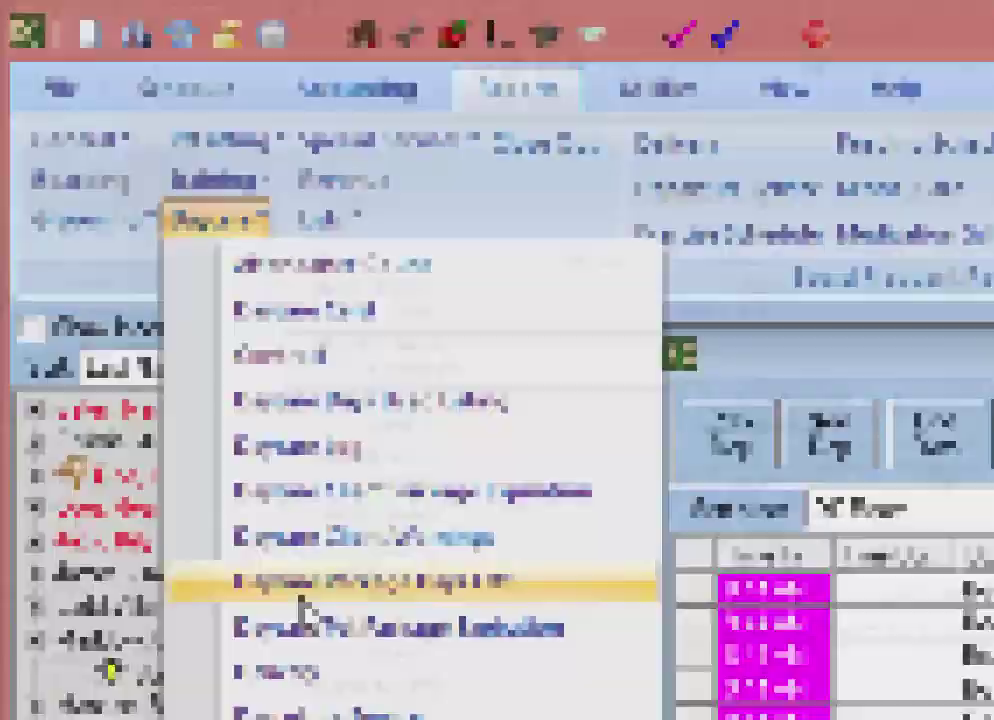
# Step: Open the Daycare Package Days Left report
pyautogui.click(302, 594)
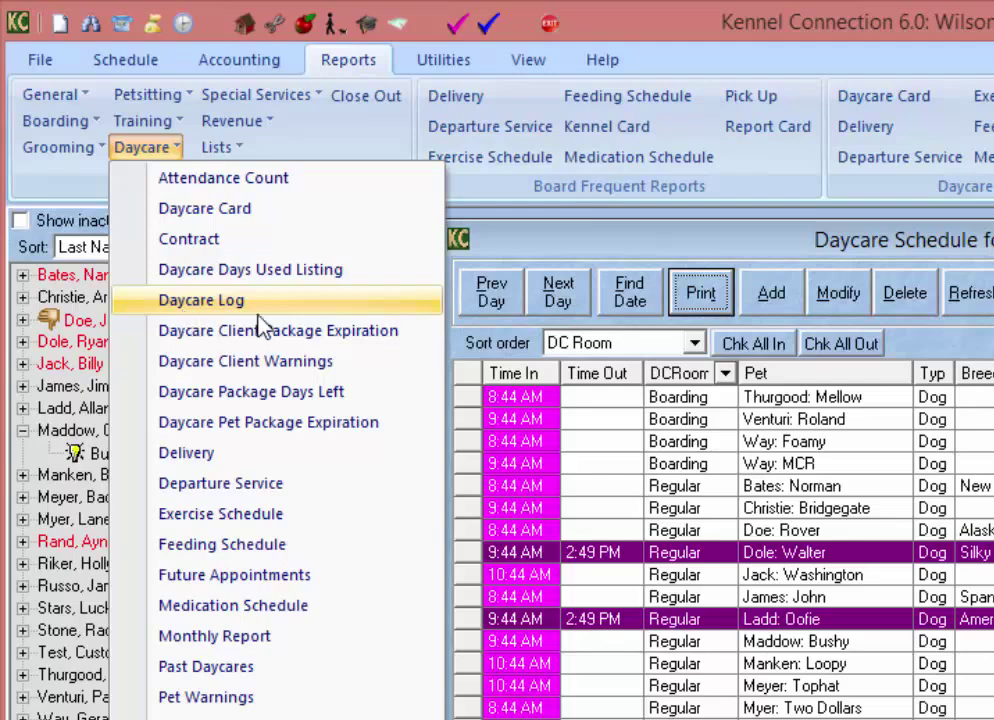
pyautogui.click(627, 247)
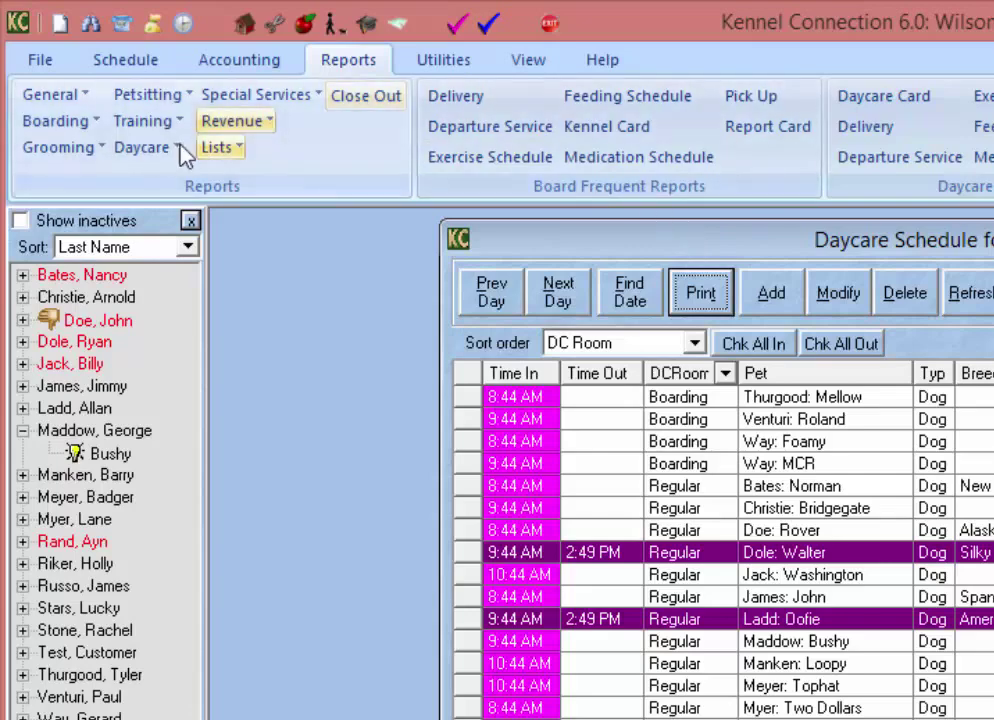
# Step: Run the Daycare Client Warnings report to the screen, enlarge its preview window and set the print orientation to Portrait
pyautogui.click(150, 156)
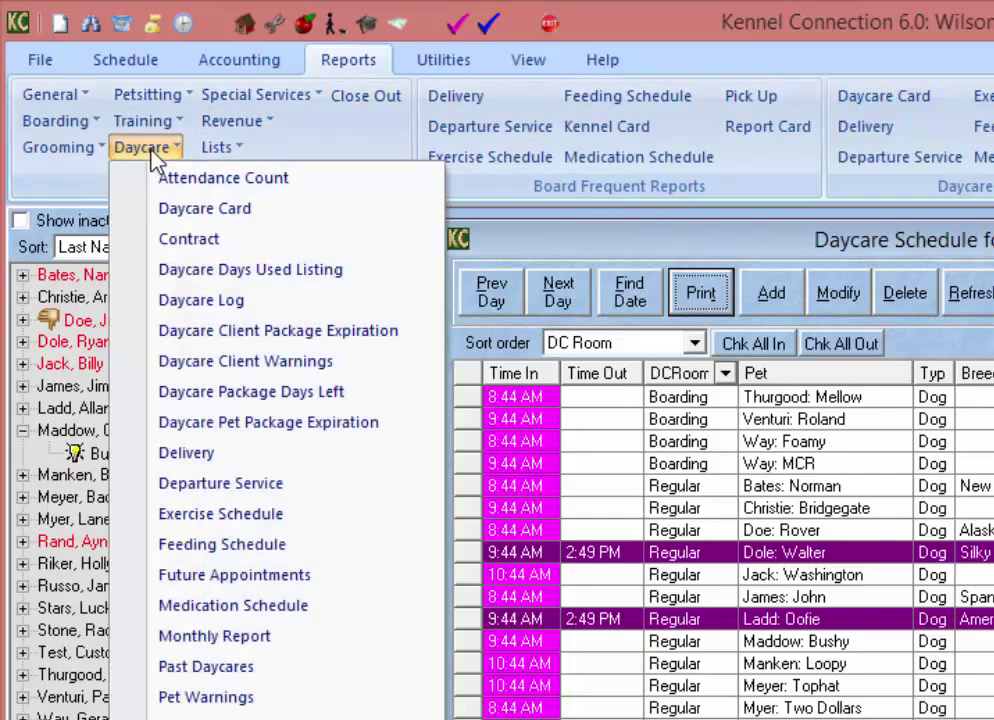
pyautogui.click(176, 370)
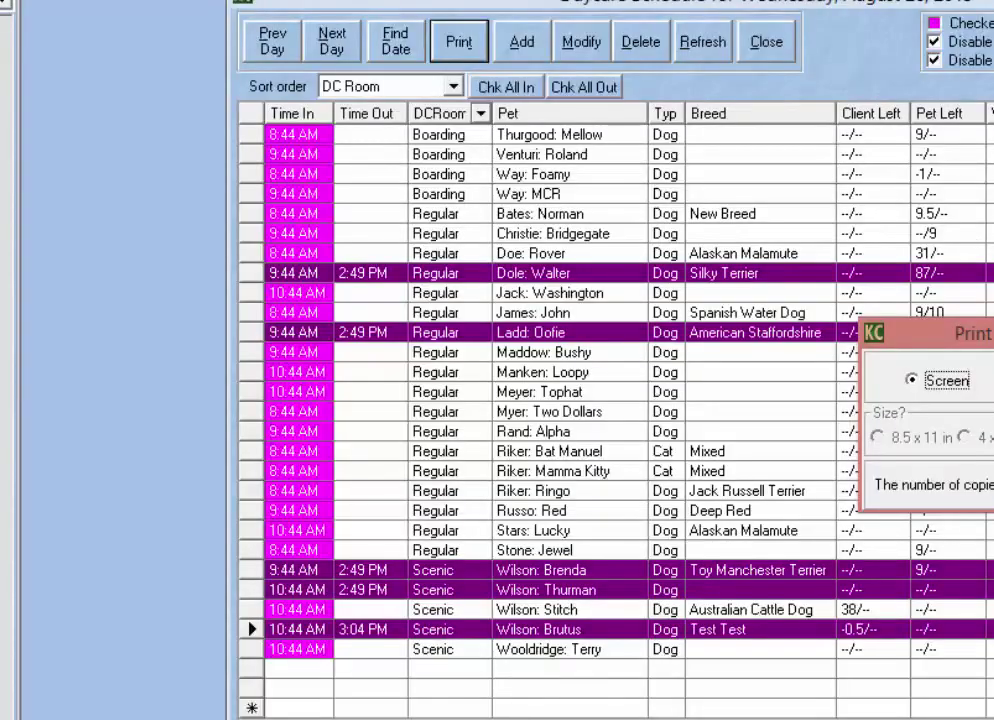
pyautogui.press('Return')
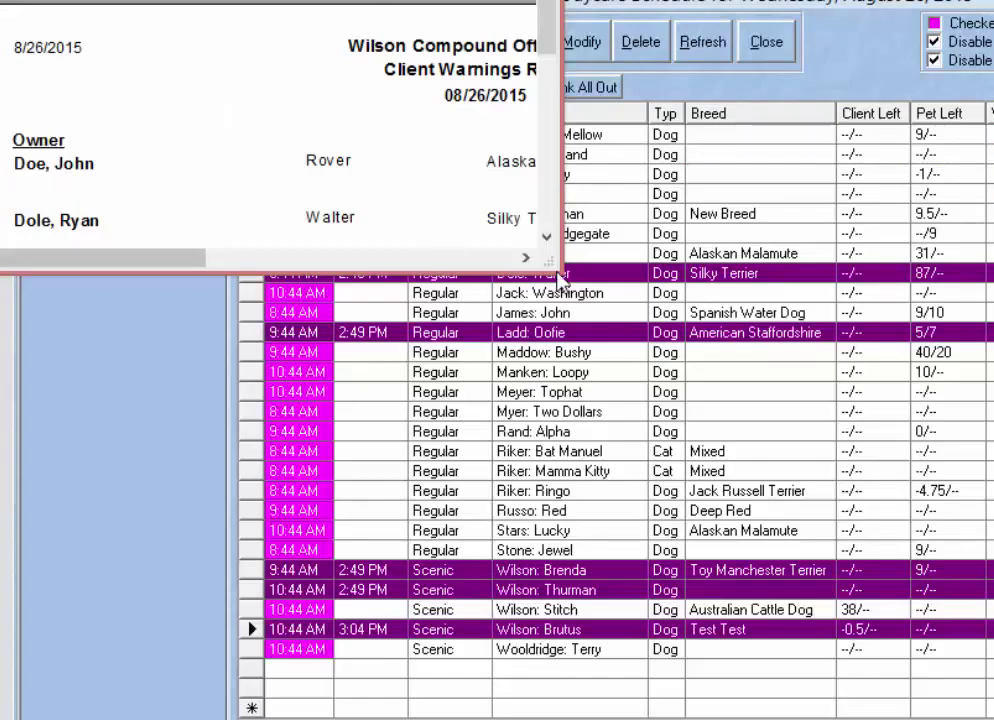
pyautogui.moveTo(542, 262); pyautogui.dragTo(993, 719)
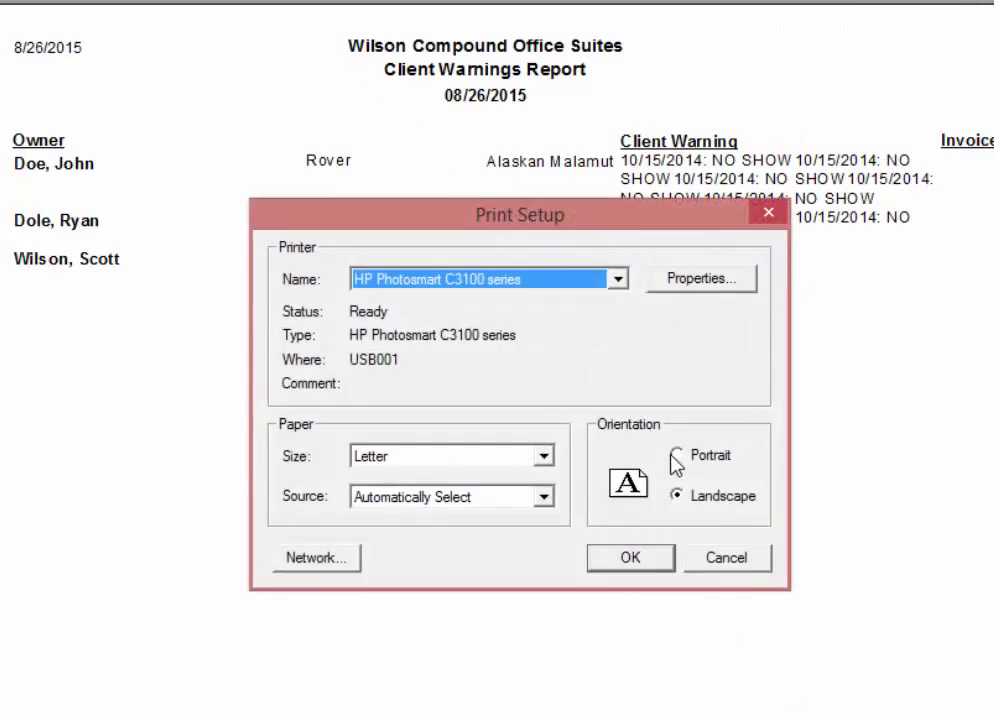
pyautogui.click(676, 455)
pyautogui.click(645, 562)
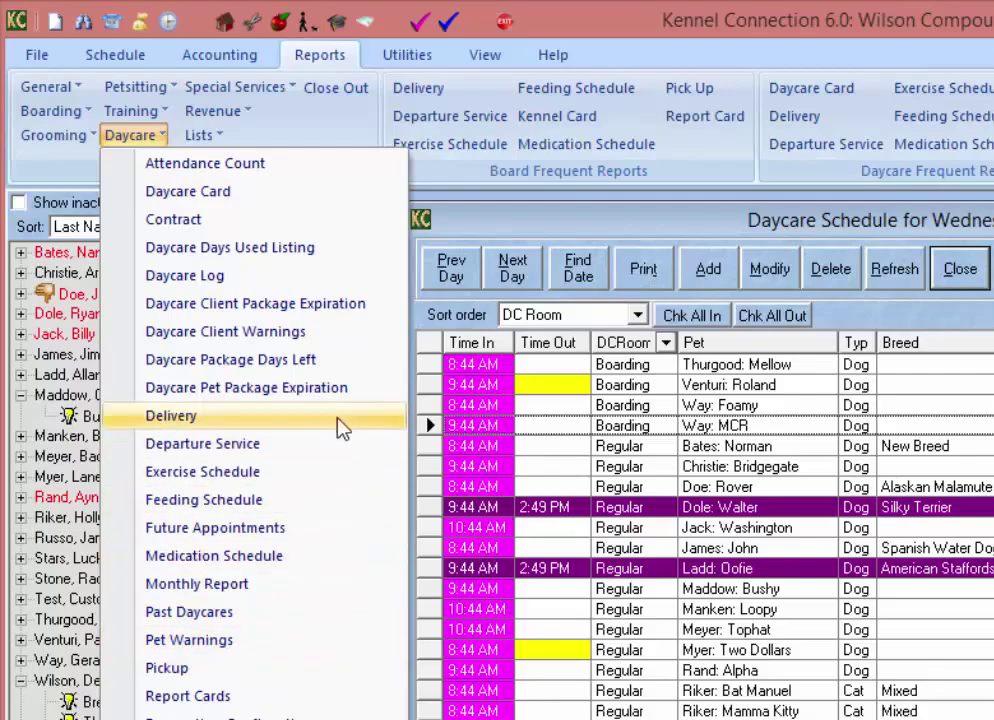
# Step: Mark the daycare appointment for the pet Foamy for both Delivery and Pickup and save it
pyautogui.click(572, 212)
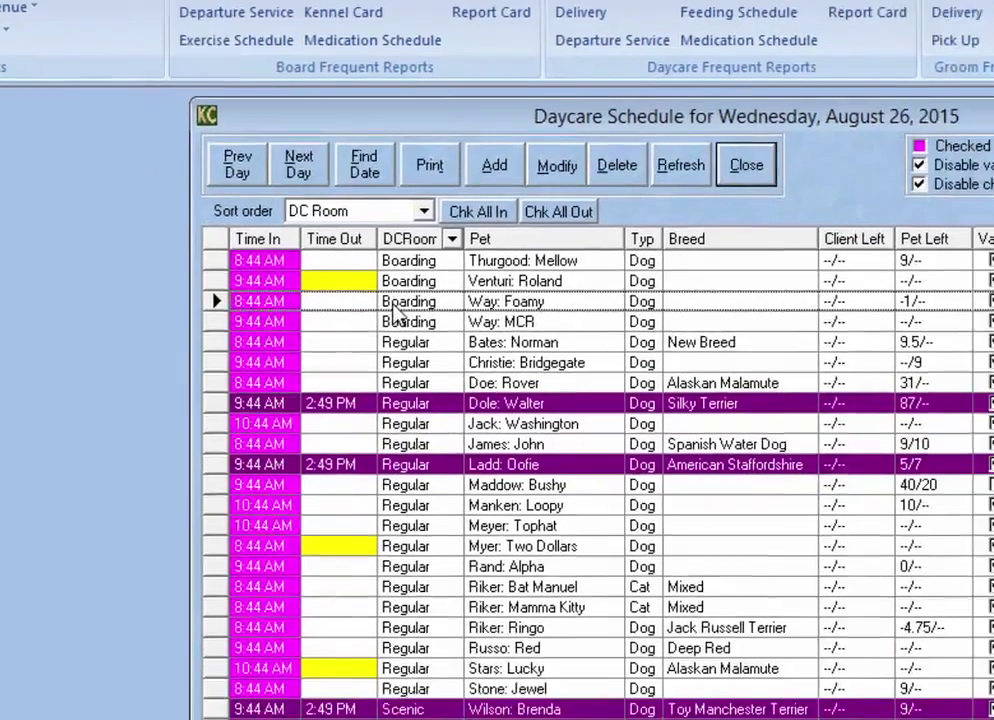
pyautogui.doubleClick(608, 406)
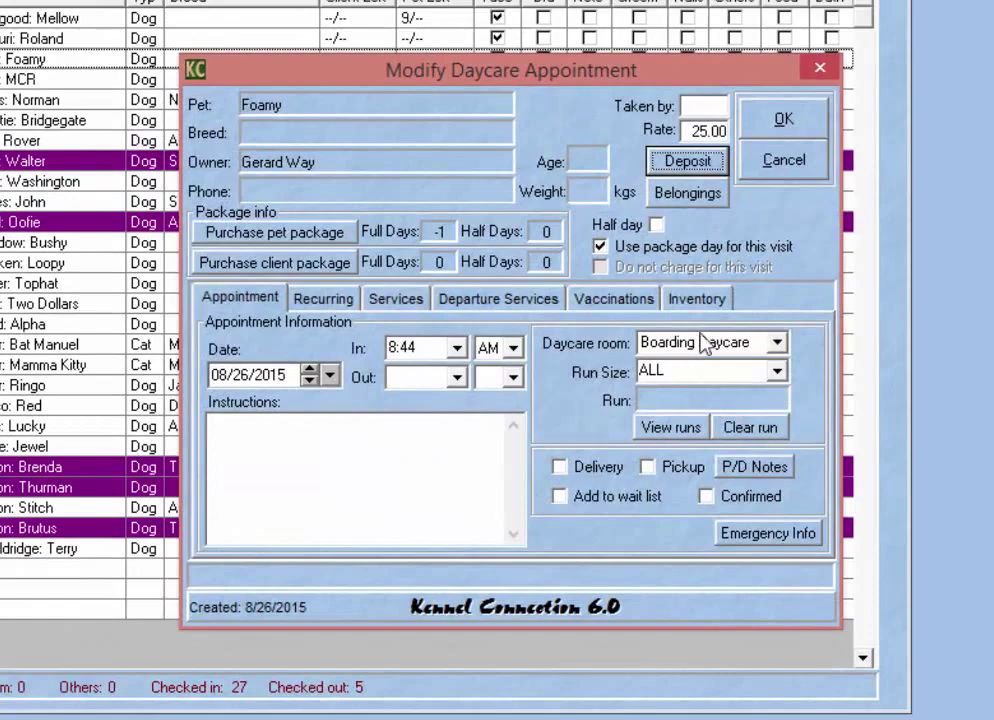
pyautogui.click(560, 468)
pyautogui.click(650, 467)
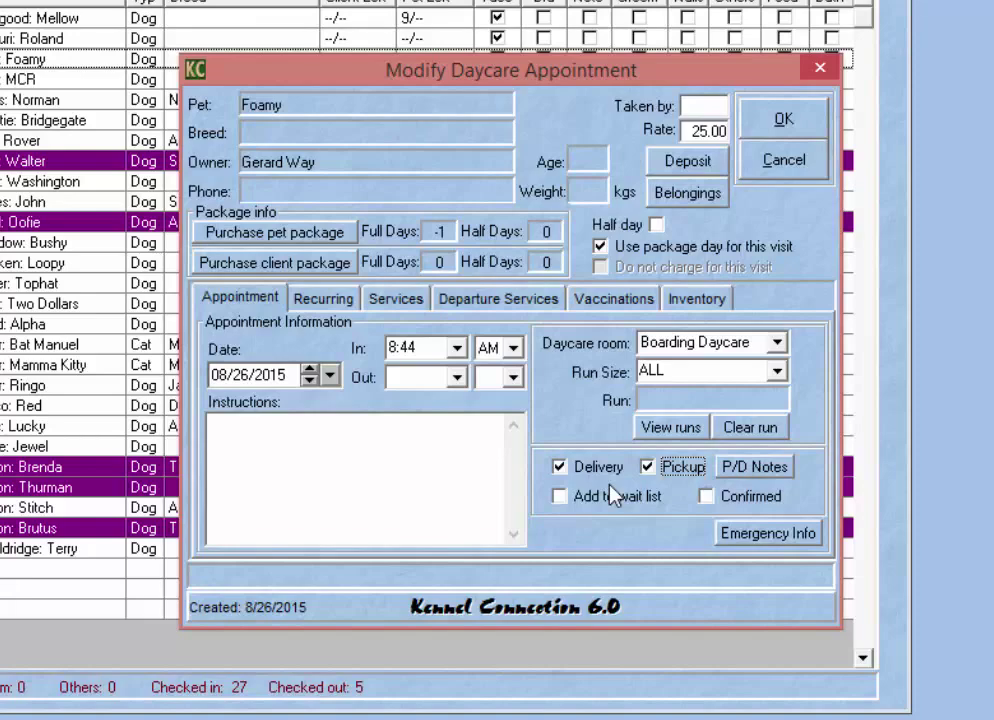
pyautogui.click(785, 120)
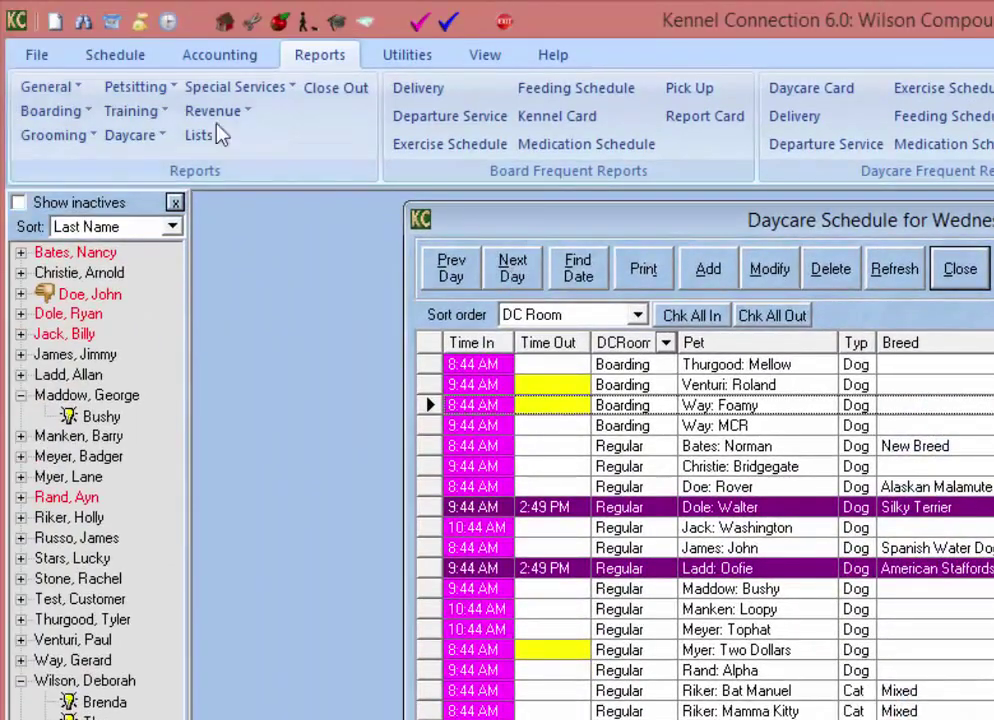
# Step: Open the daycare Delivery report, followed by the Departure Service report
pyautogui.click(130, 136)
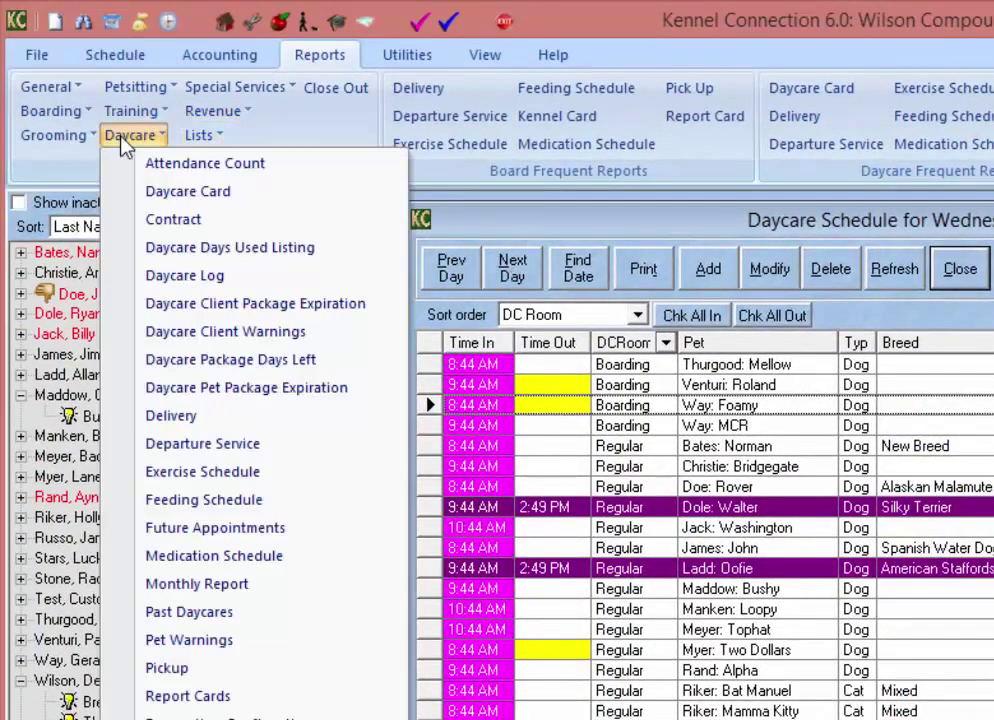
pyautogui.click(218, 421)
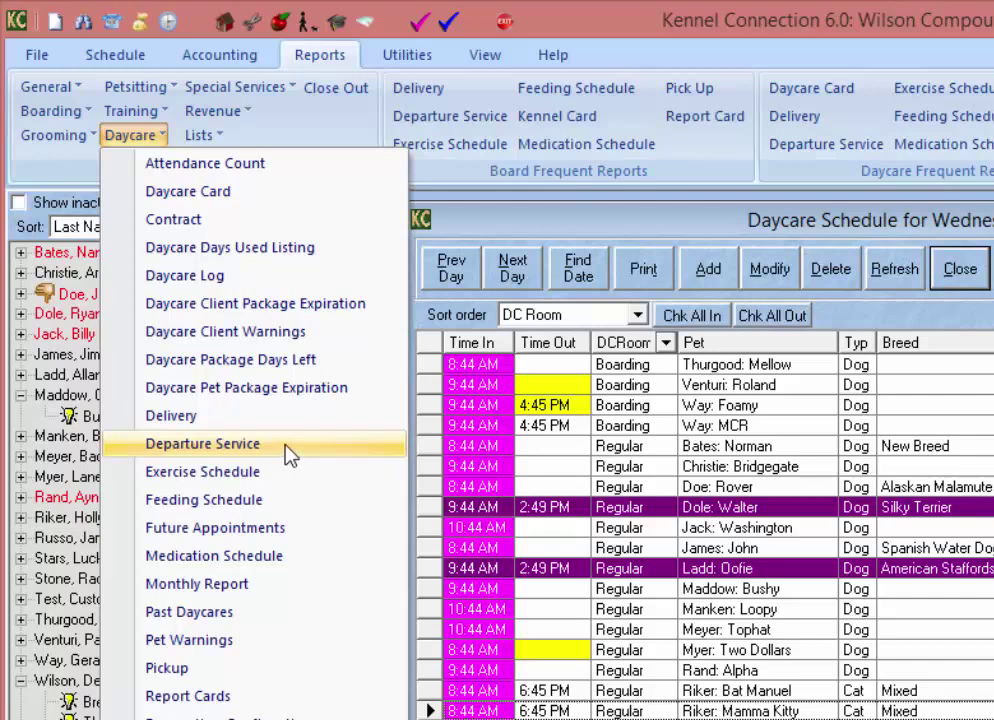
pyautogui.click(289, 450)
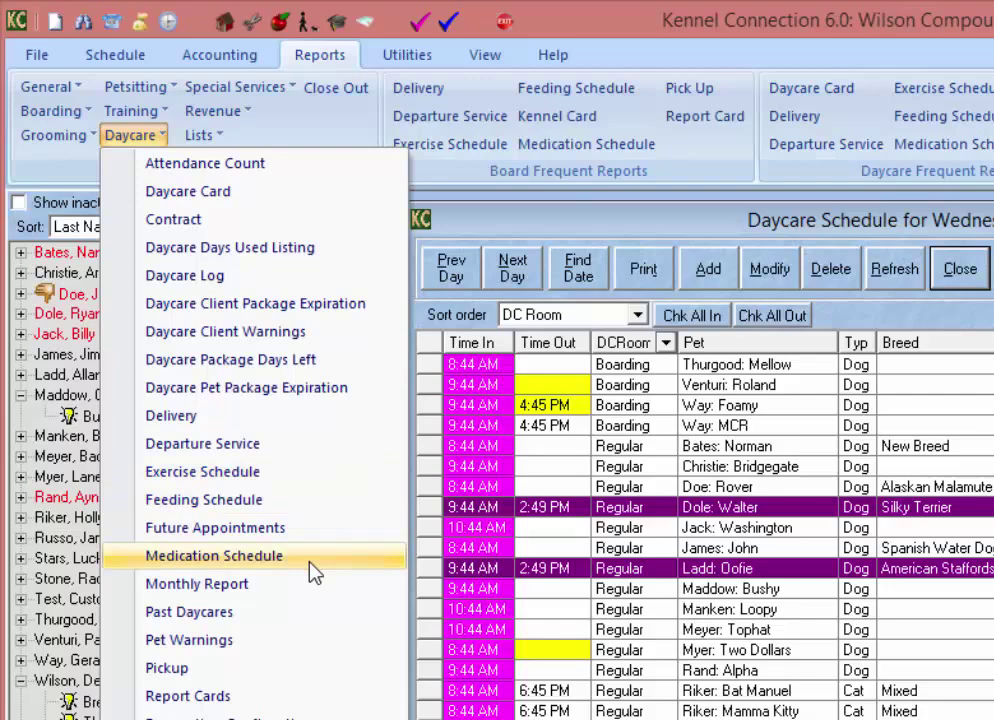
# Step: Open the daycare Exercise Schedule report and switch its Feeding and Medications report options on and off
pyautogui.click(305, 480)
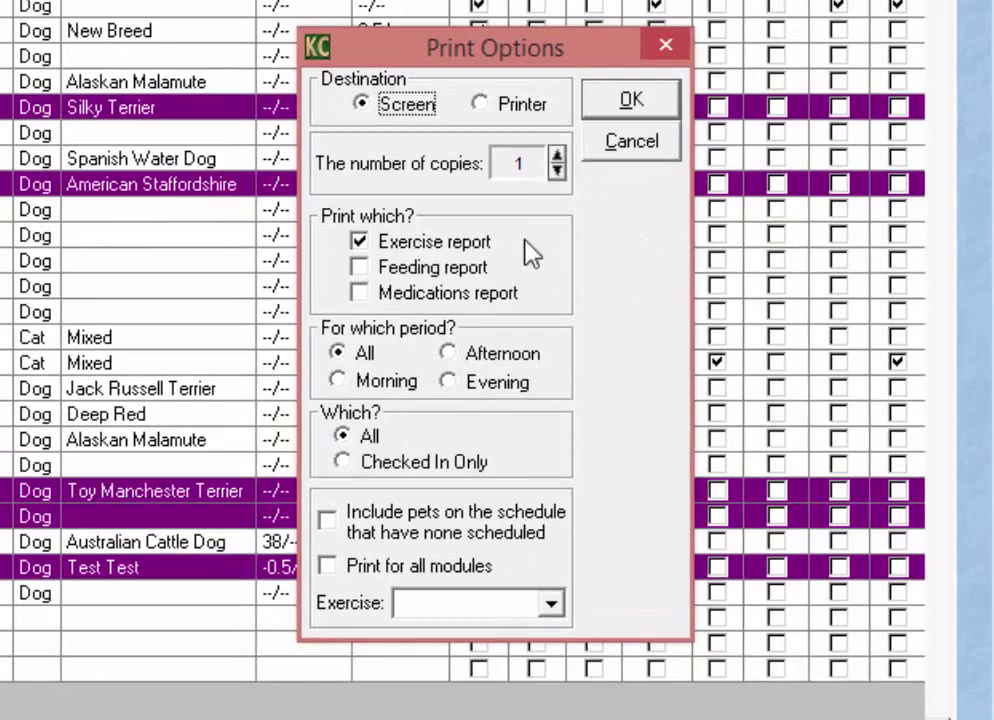
pyautogui.click(362, 268)
pyautogui.click(362, 293)
pyautogui.click(362, 268)
pyautogui.click(364, 294)
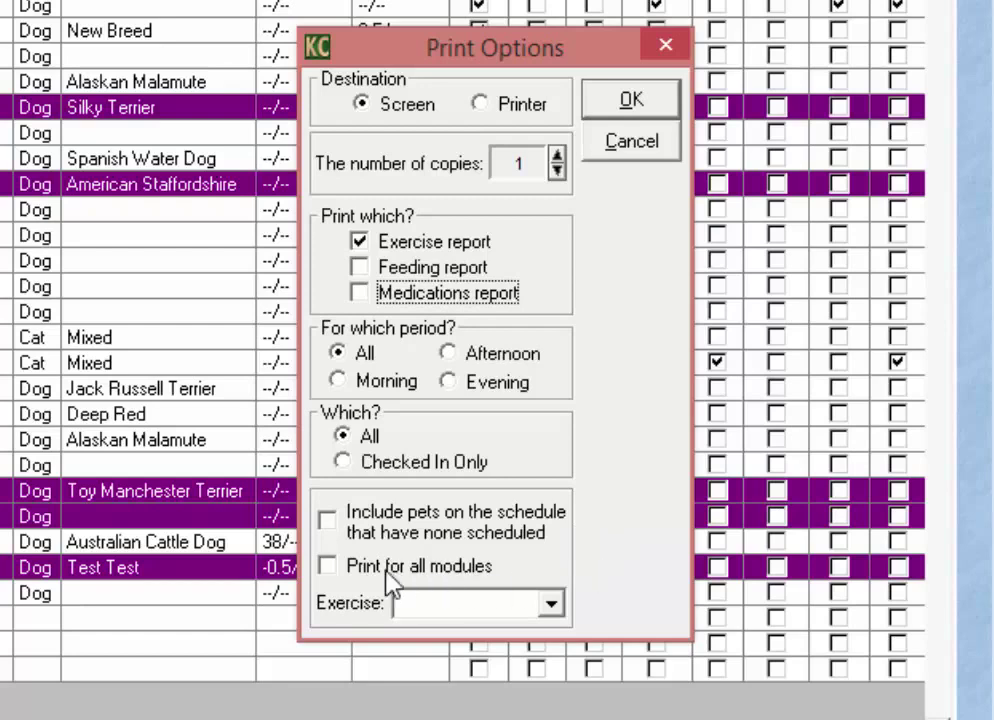
# Step: Try the Print for all modules option and view the exercise types available for the Exercise Schedule report
pyautogui.click(326, 567)
pyautogui.click(327, 567)
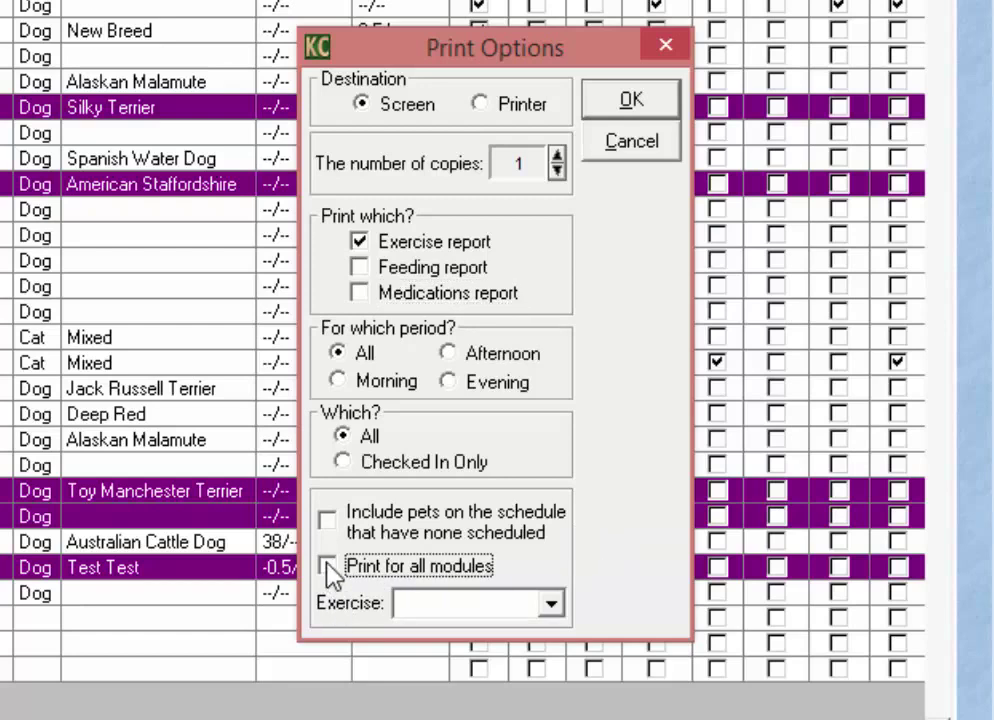
pyautogui.click(551, 604)
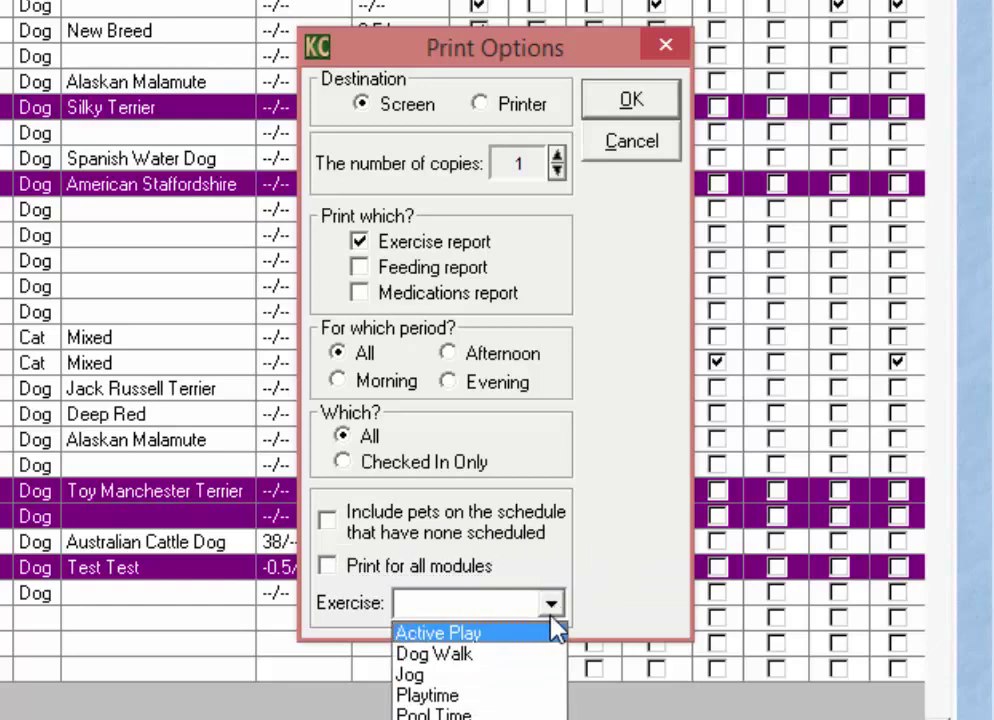
pyautogui.click(551, 605)
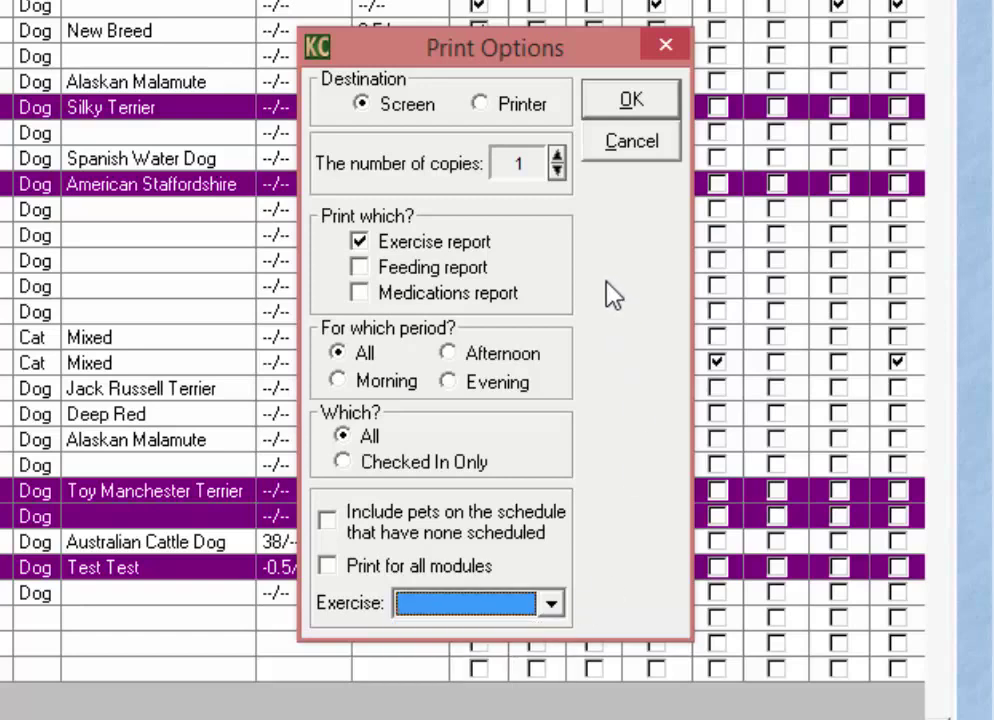
pyautogui.click(361, 292)
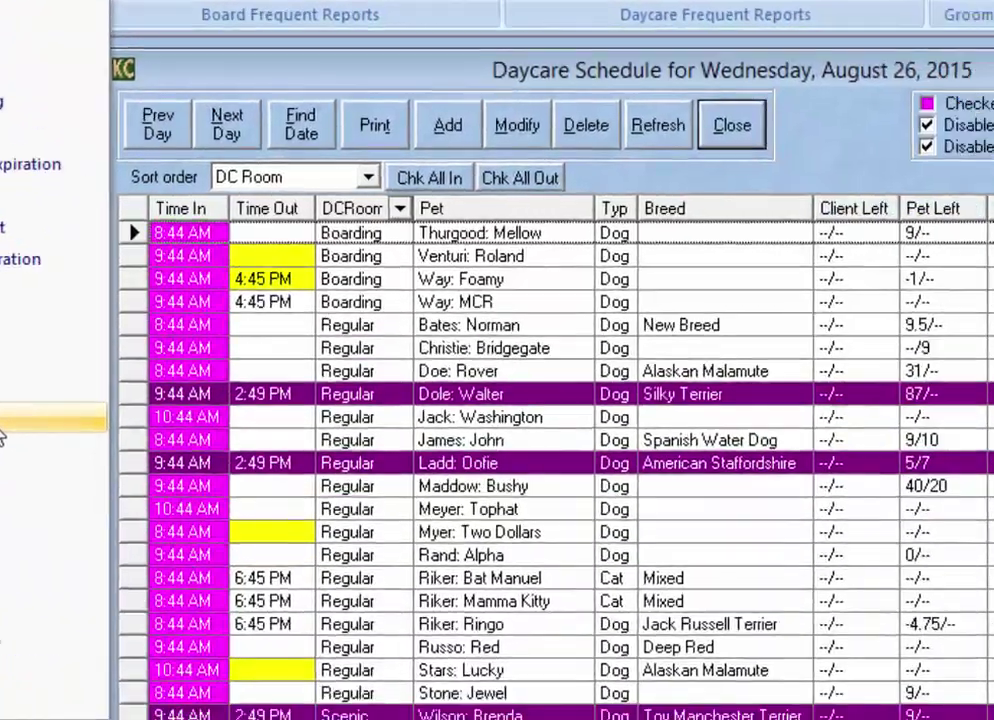
# Step: Run the Future Appointments report to the screen for the customer found by searching for the pet "loopy"
pyautogui.hotkey('ctrl', 'p')
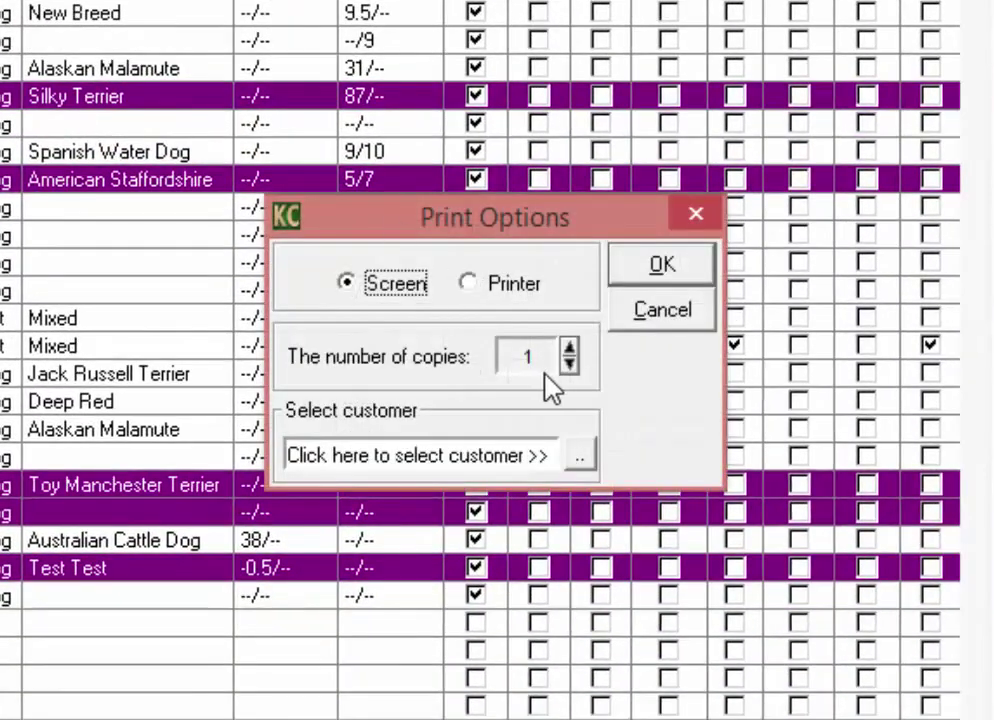
pyautogui.click(580, 462)
pyautogui.click(200, 441)
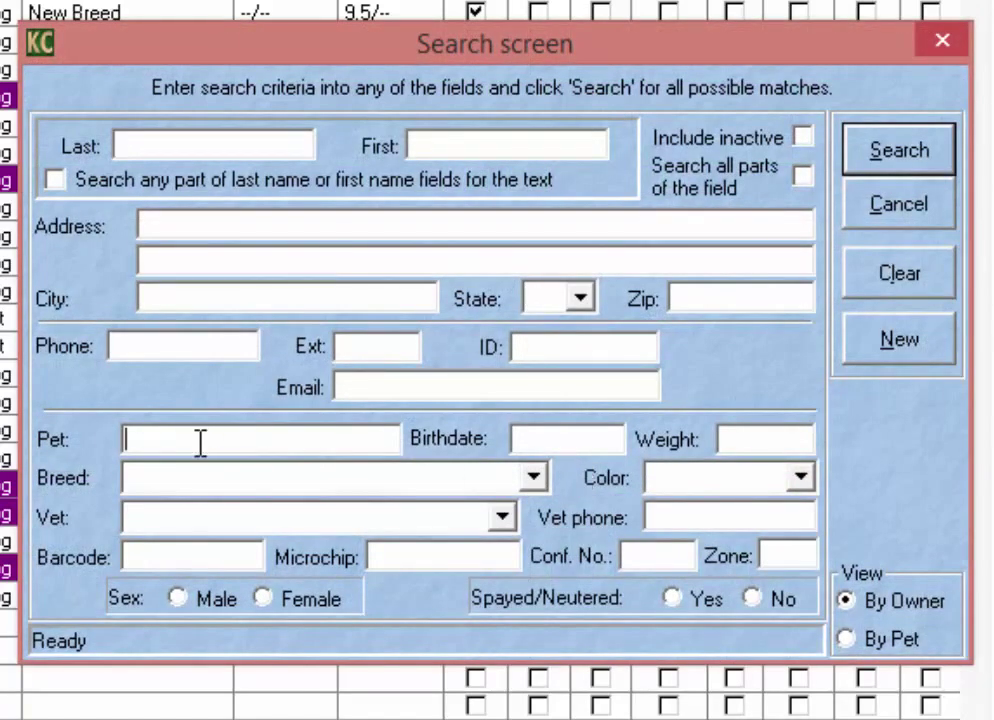
pyautogui.write('loopy')
pyautogui.click(912, 150)
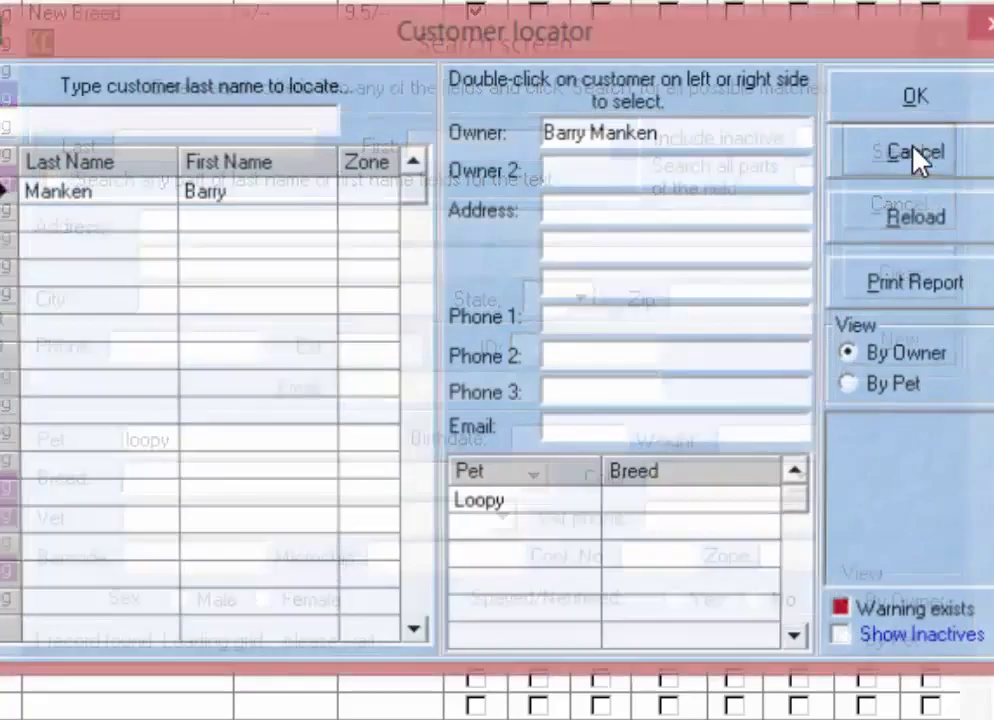
pyautogui.doubleClick(506, 506)
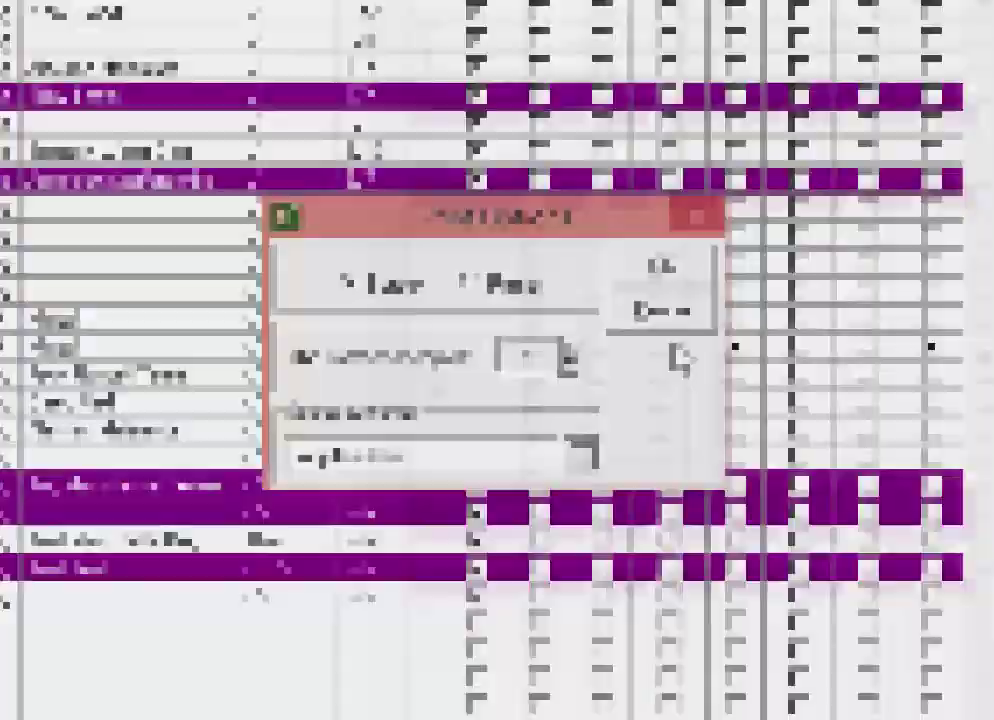
pyautogui.click(662, 264)
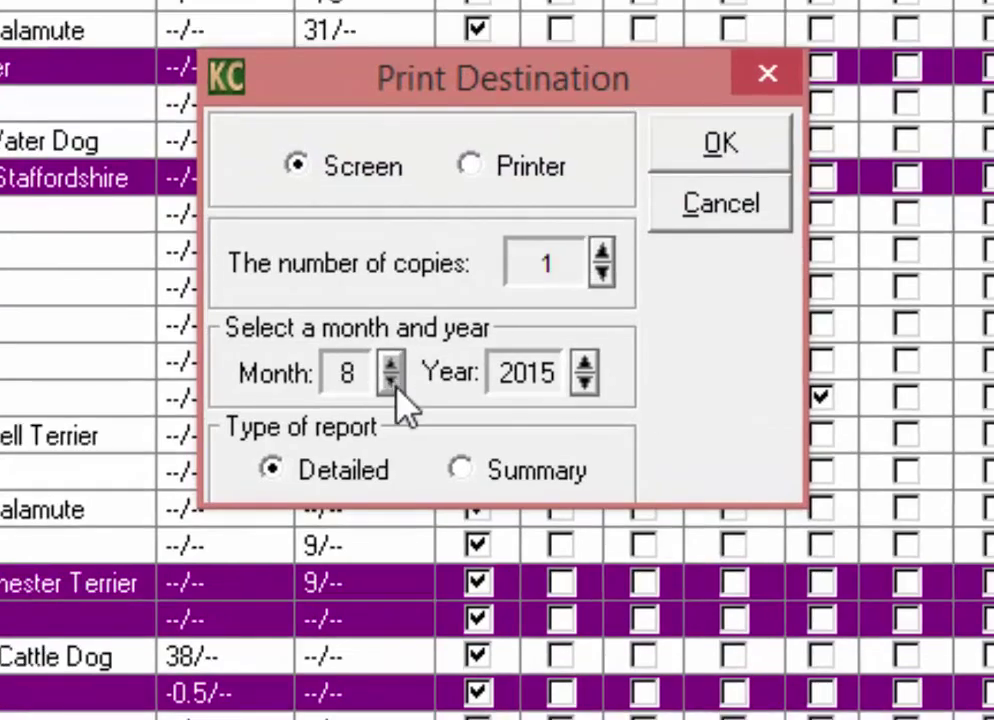
# Step: Set the daycare Monthly Report to month 7 of 2015 and run it to the screen
pyautogui.click(392, 384)
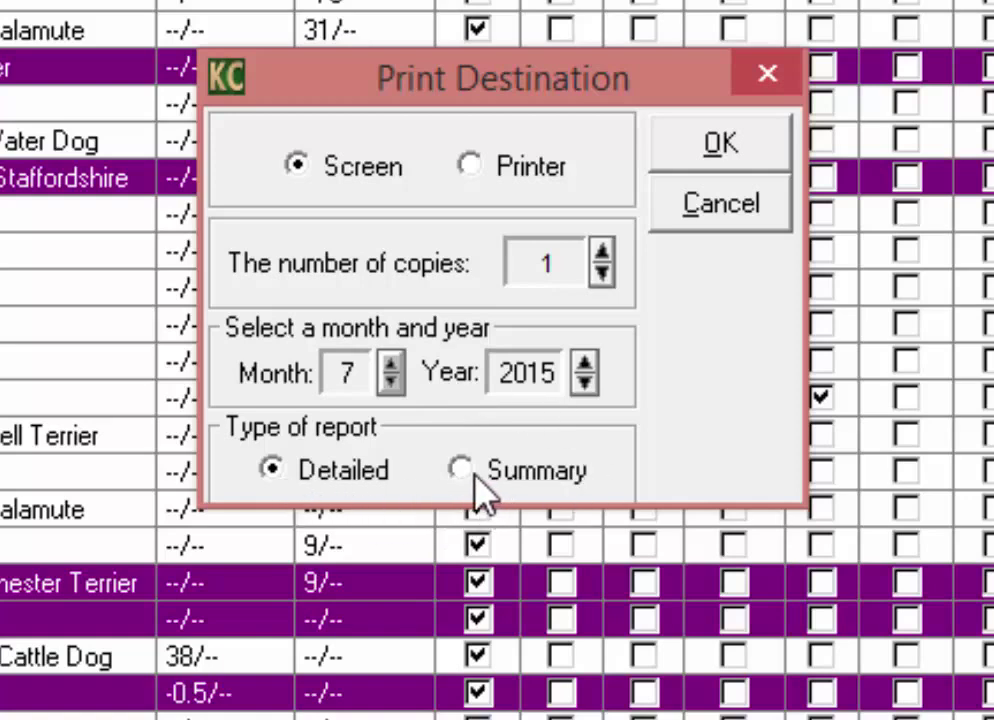
pyautogui.click(735, 148)
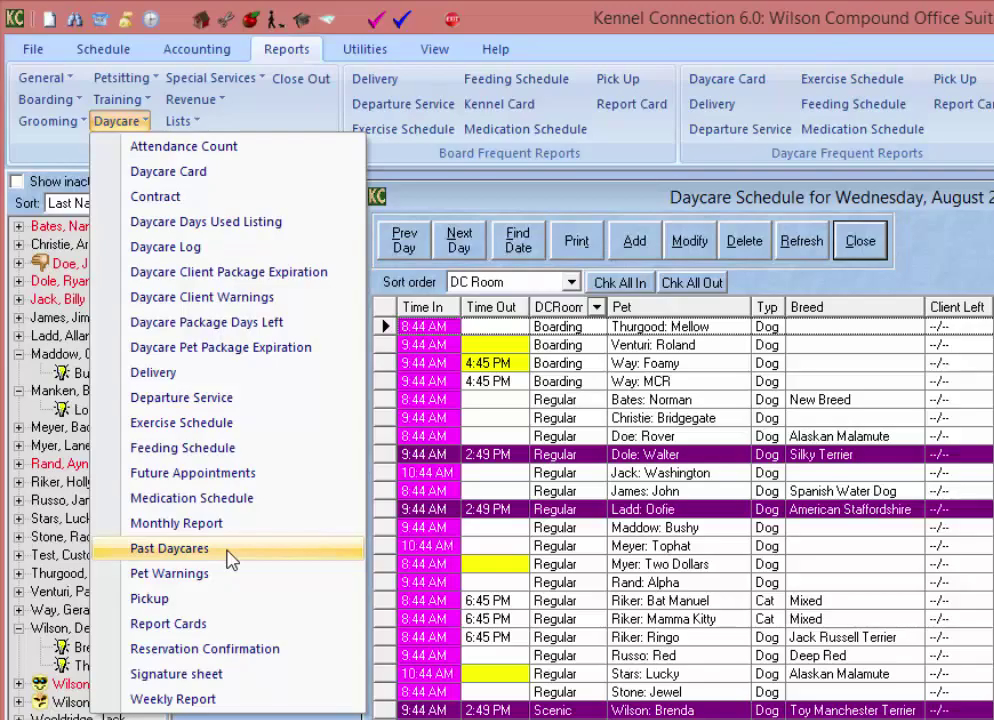
# Step: Run the Past Daycares report to the screen for all customers from 06/01/2015 to 08/26/2015
pyautogui.click(229, 552)
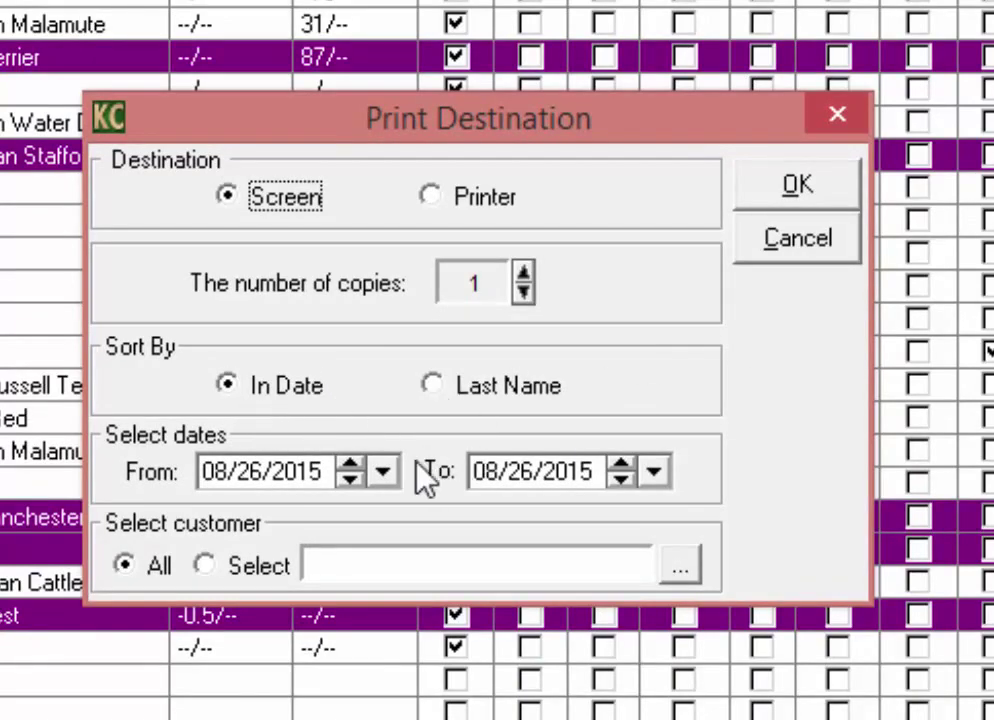
pyautogui.click(385, 472)
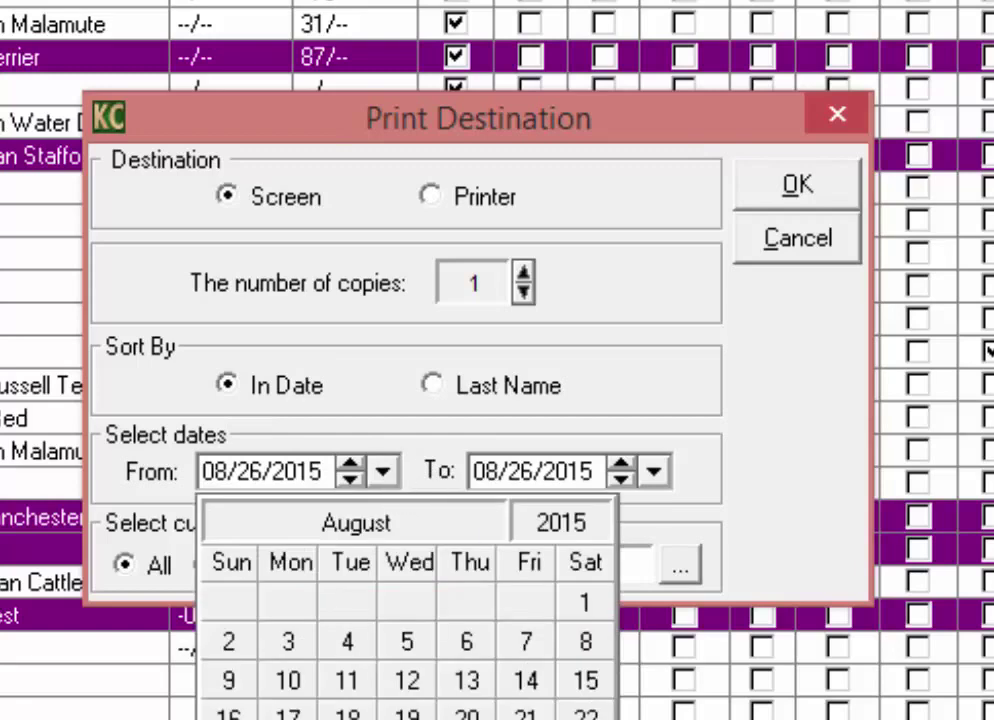
pyautogui.press('pageup')
pyautogui.press('pageup')
pyautogui.click(287, 600)
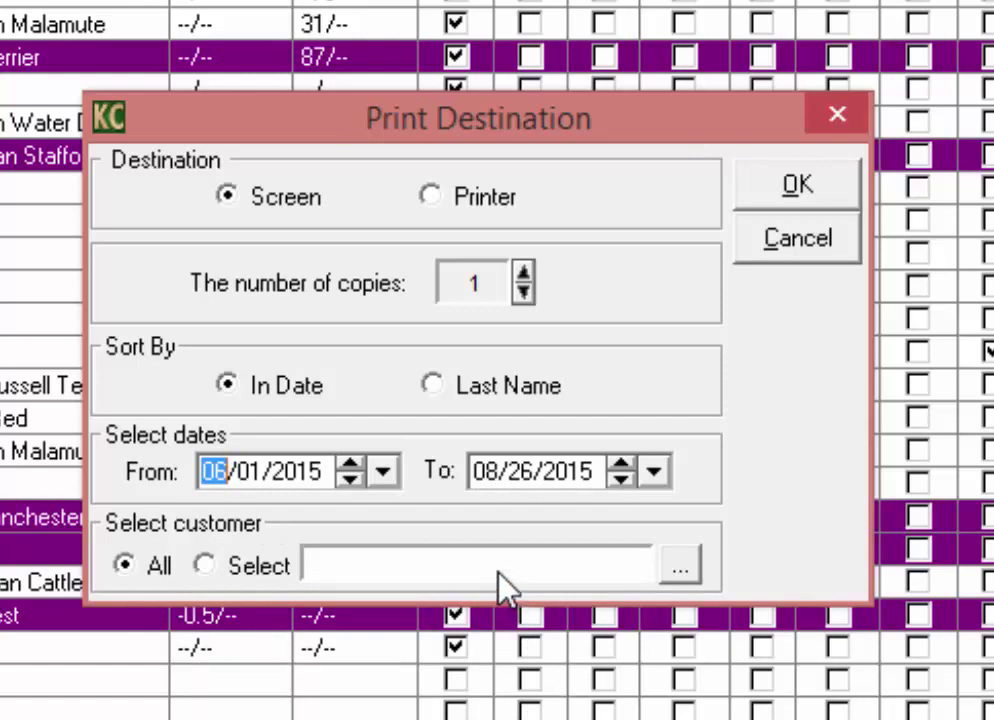
pyautogui.click(826, 193)
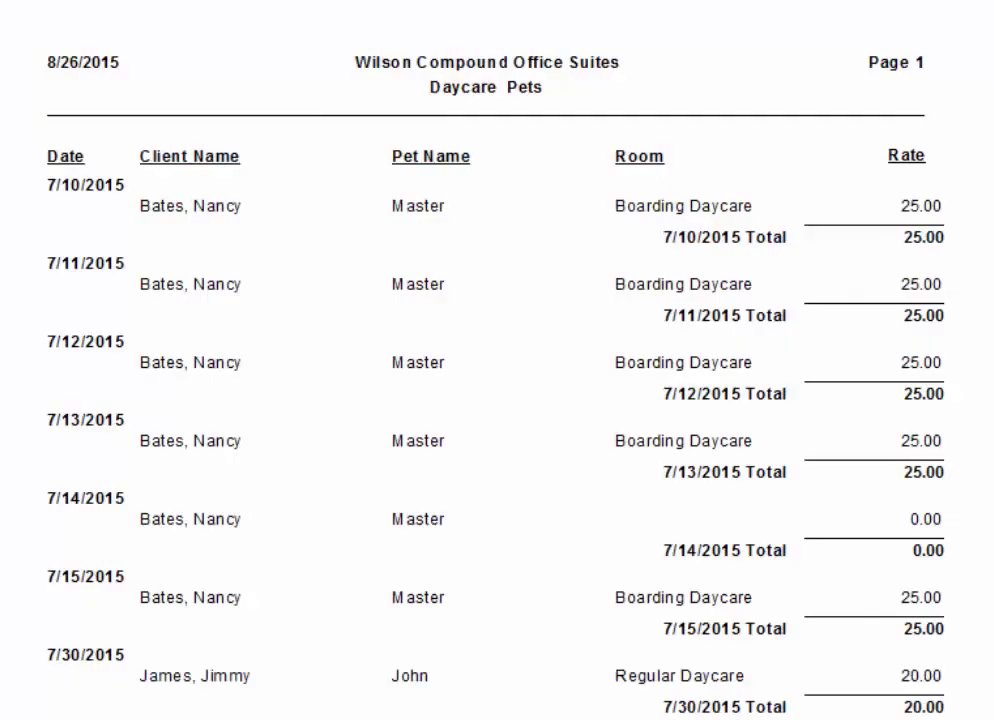
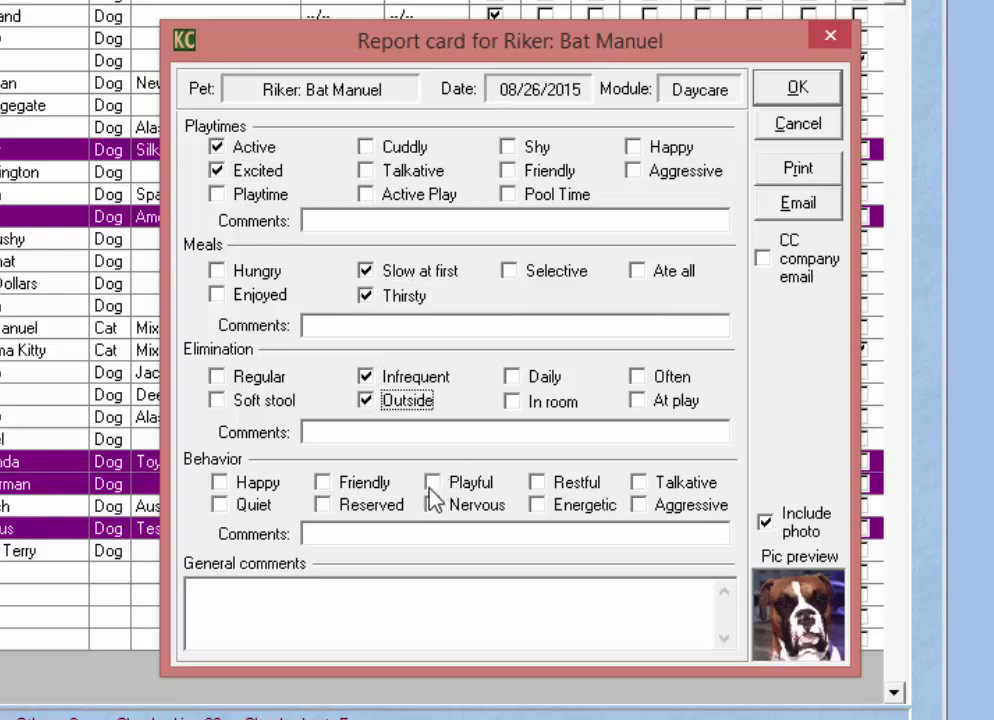
# Step: Mark the behavior as Playful, Nervous and Reserved on Bat Manuel's daycare report card and save it
pyautogui.click(440, 484)
pyautogui.click(436, 507)
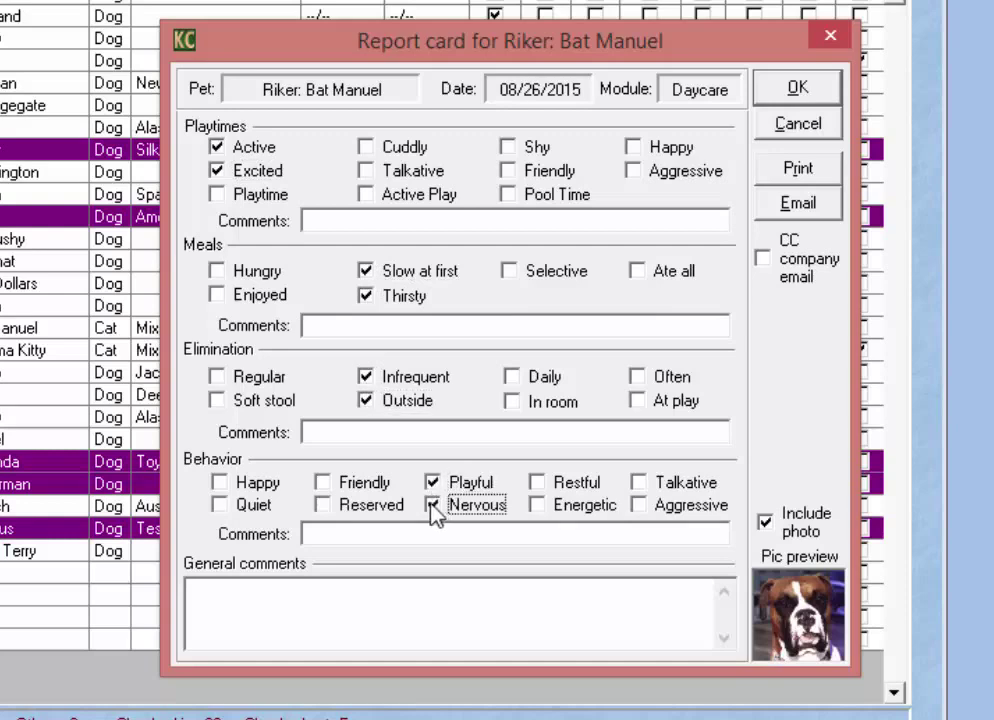
pyautogui.click(325, 506)
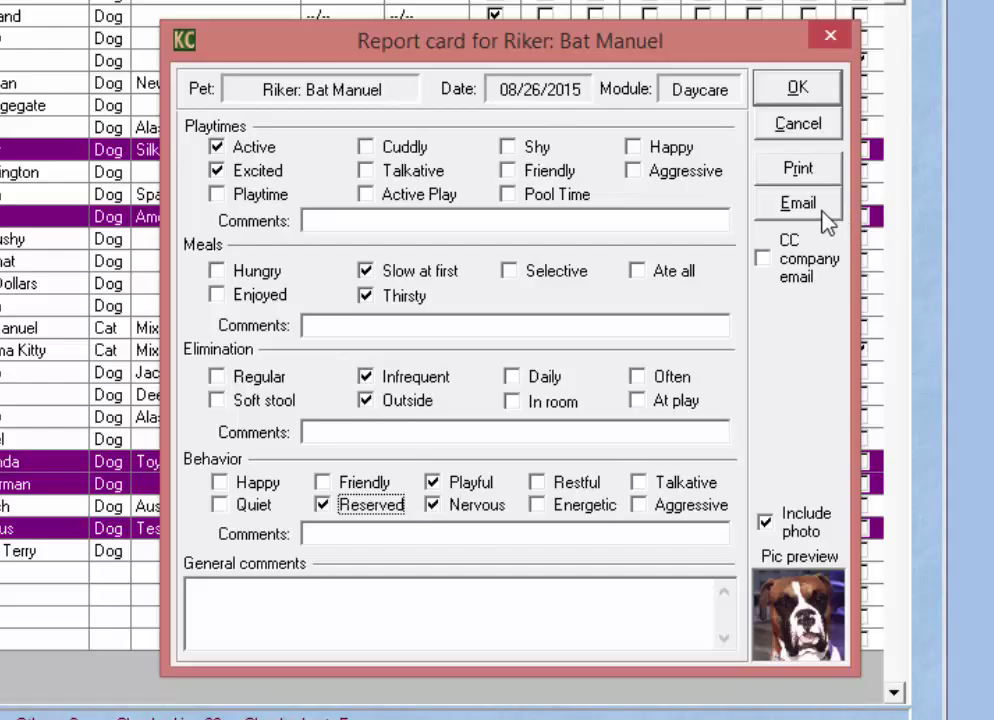
pyautogui.click(818, 92)
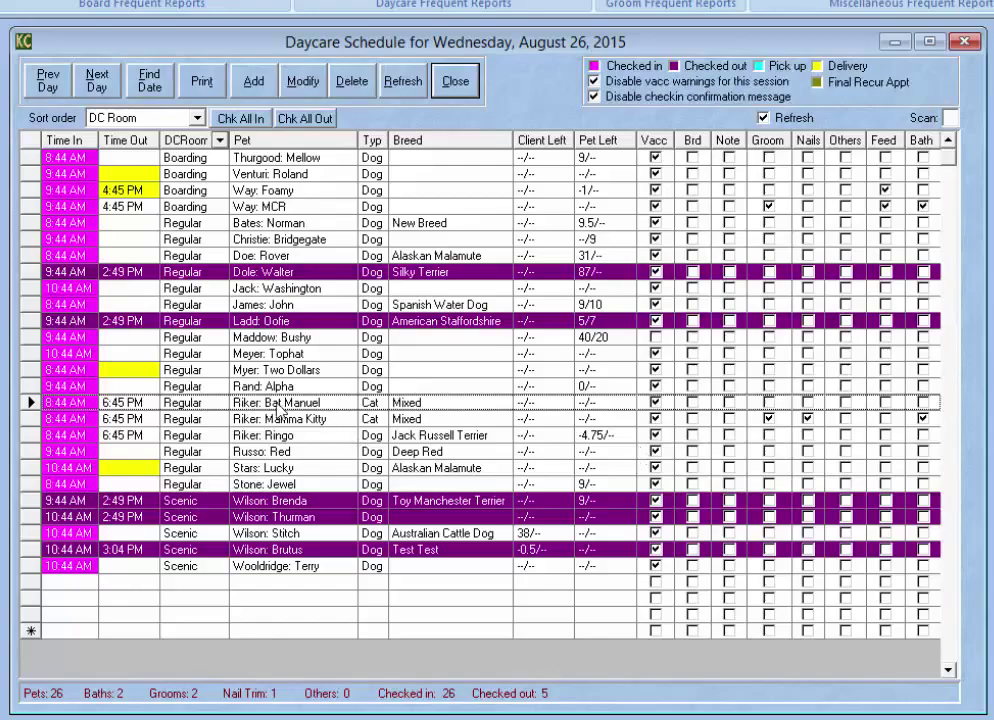
# Step: Review the 08/26/2015 Daycare report card stored in Bat Manuel's pet record and close the card
pyautogui.rightClick(276, 340)
pyautogui.click(341, 451)
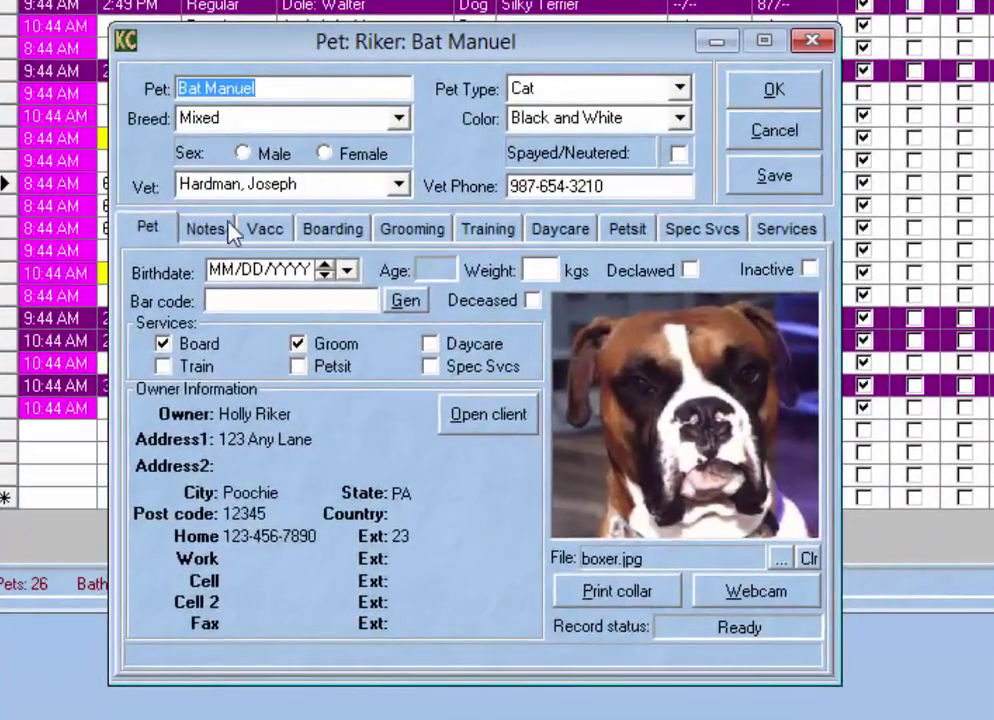
pyautogui.click(224, 234)
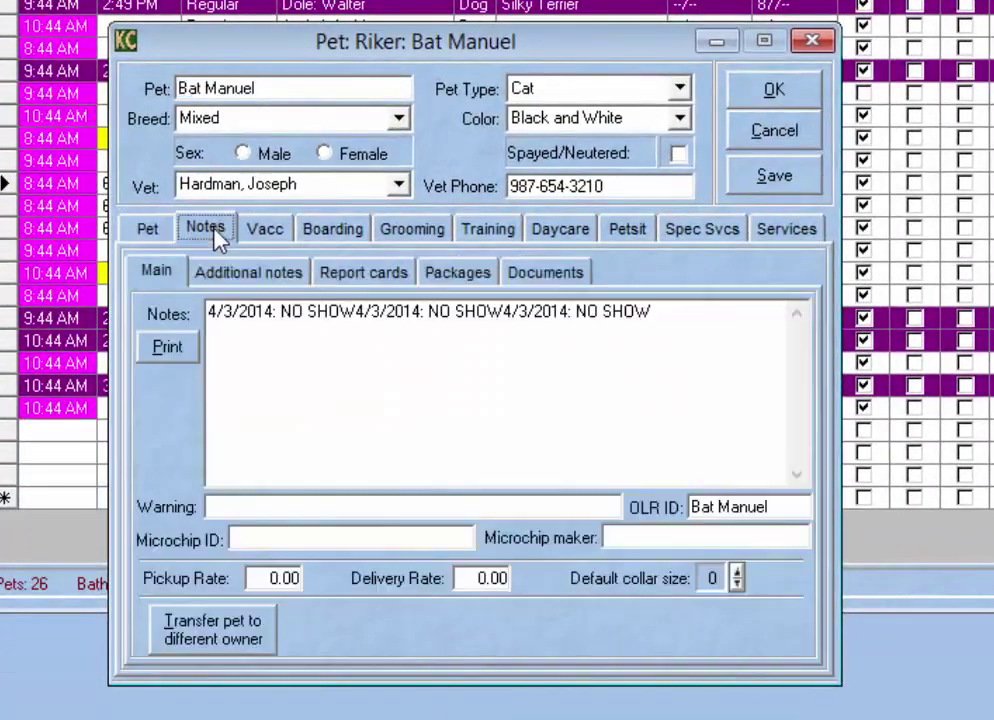
pyautogui.click(366, 272)
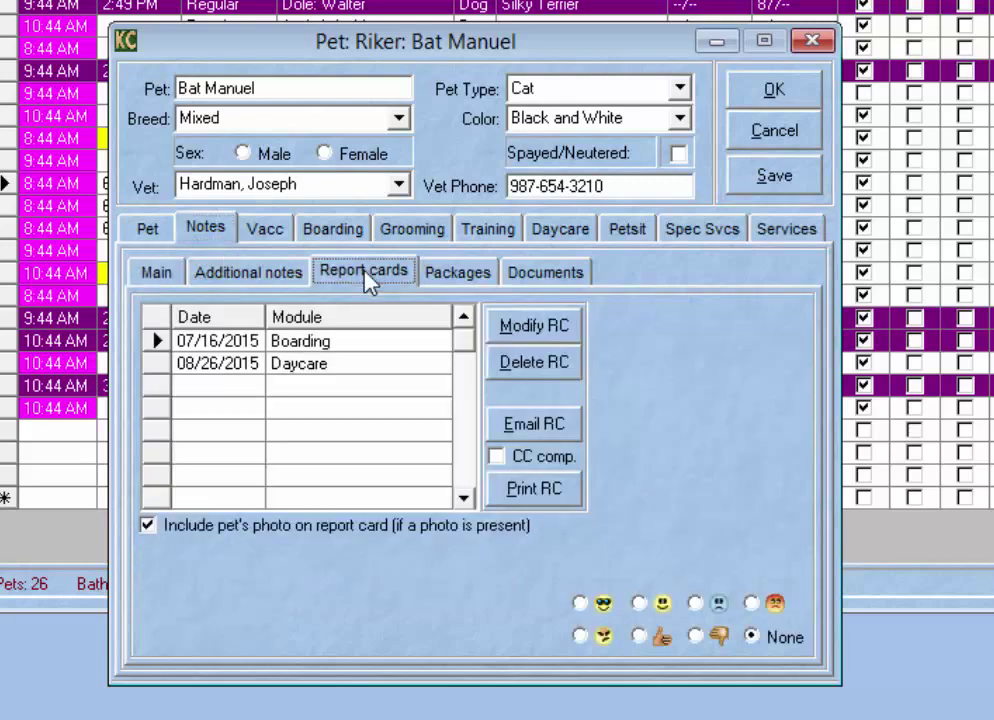
pyautogui.click(318, 370)
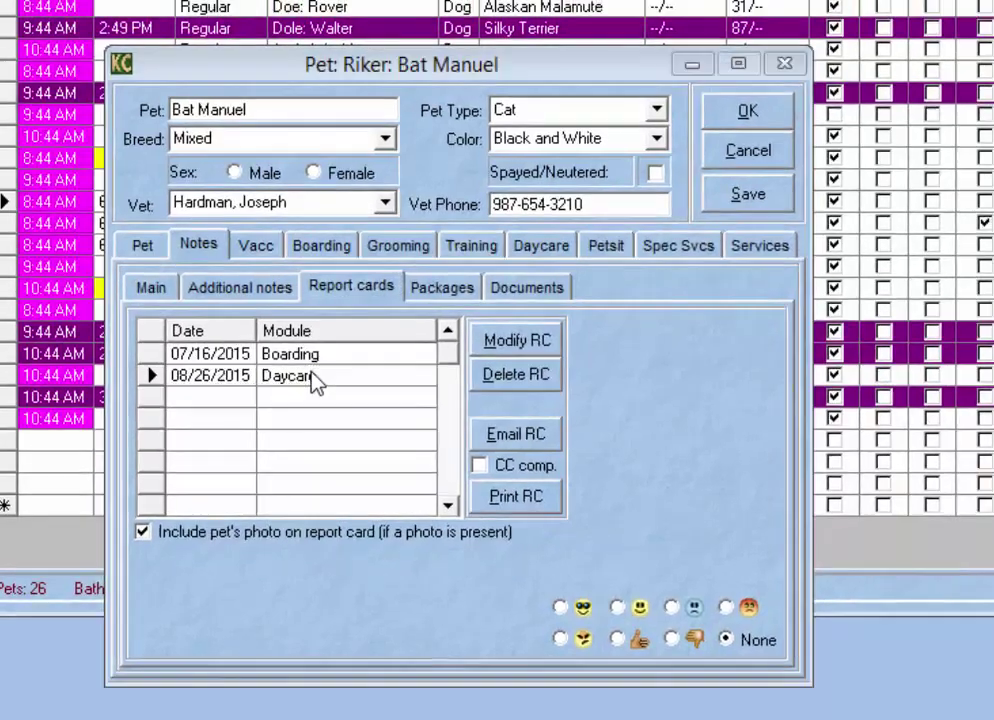
pyautogui.doubleClick(322, 366)
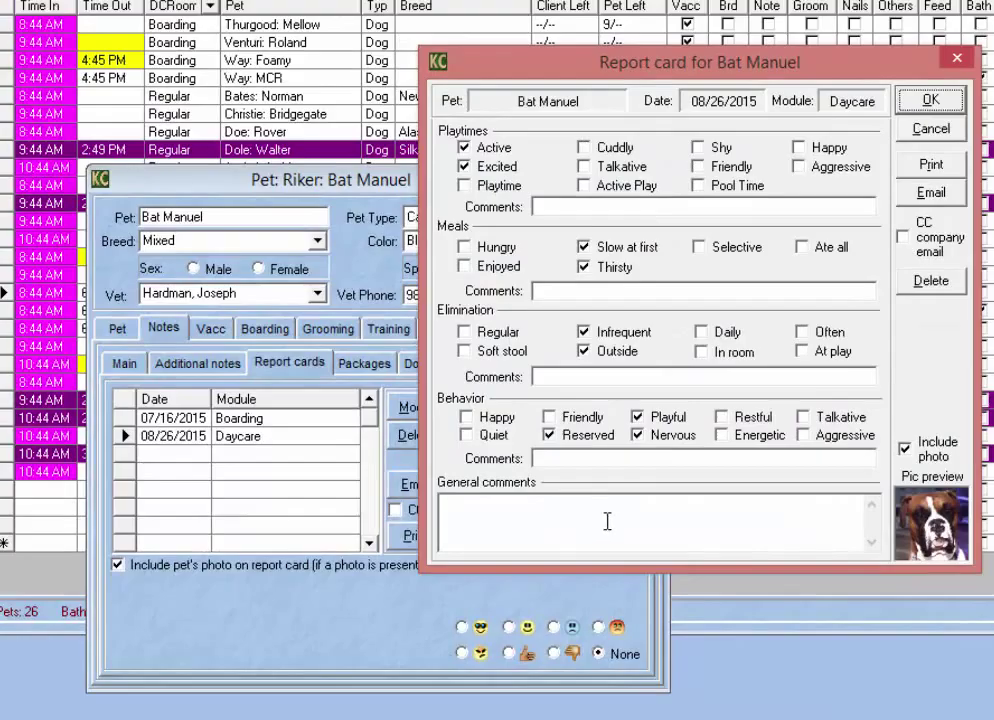
pyautogui.click(930, 100)
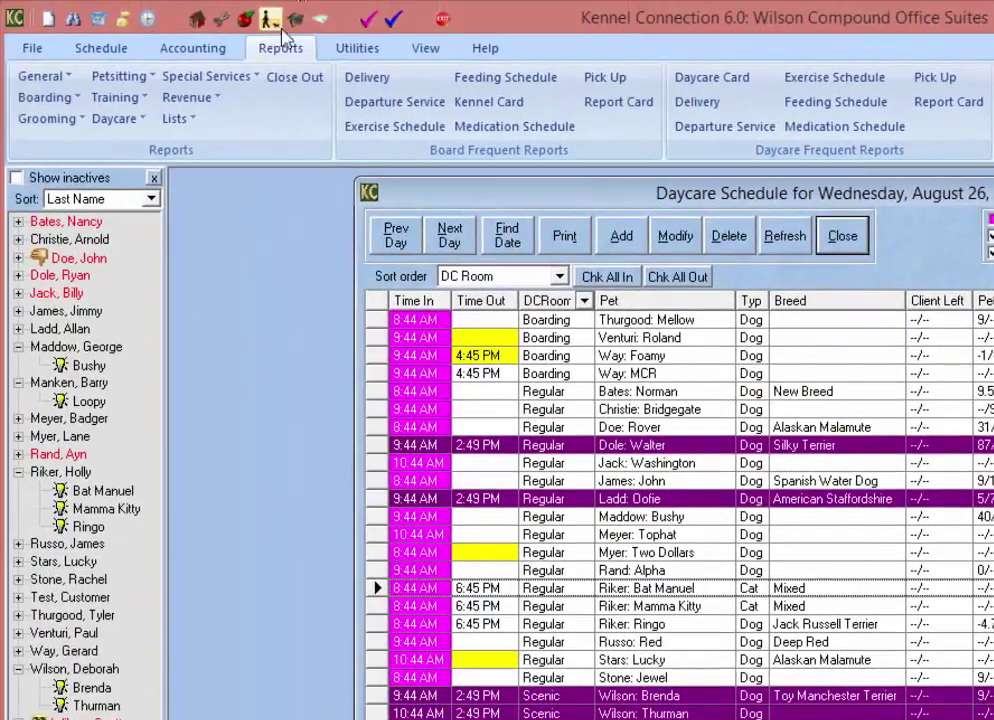
# Step: Set the daycare Report Cards destination to Print, select Bat Manuel's card, and cancel without printing
pyautogui.click(122, 119)
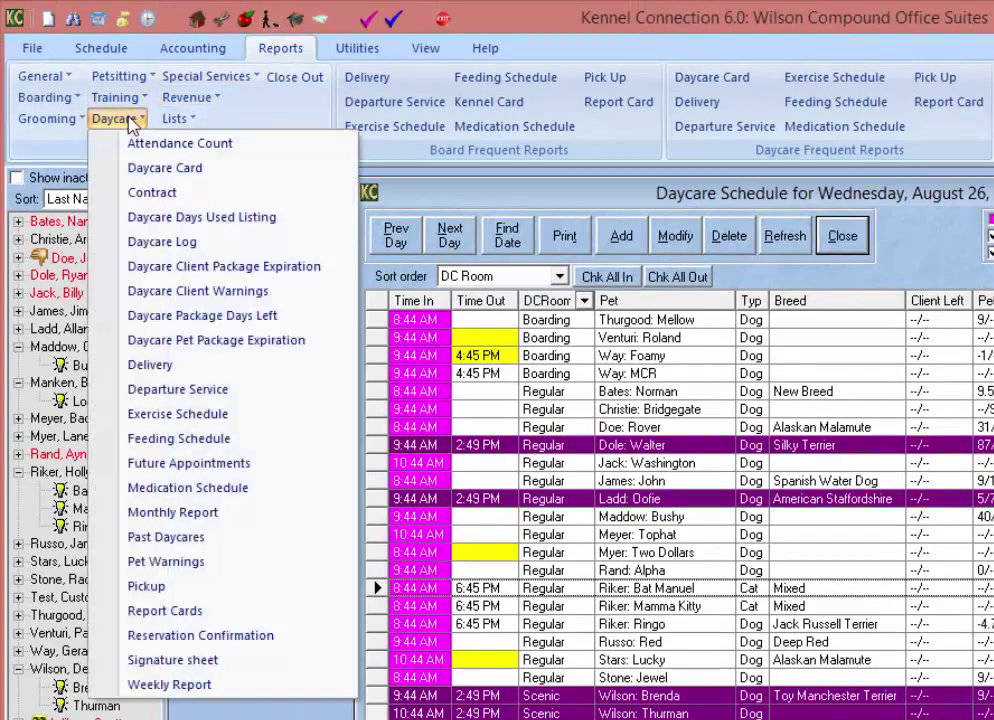
pyautogui.click(240, 614)
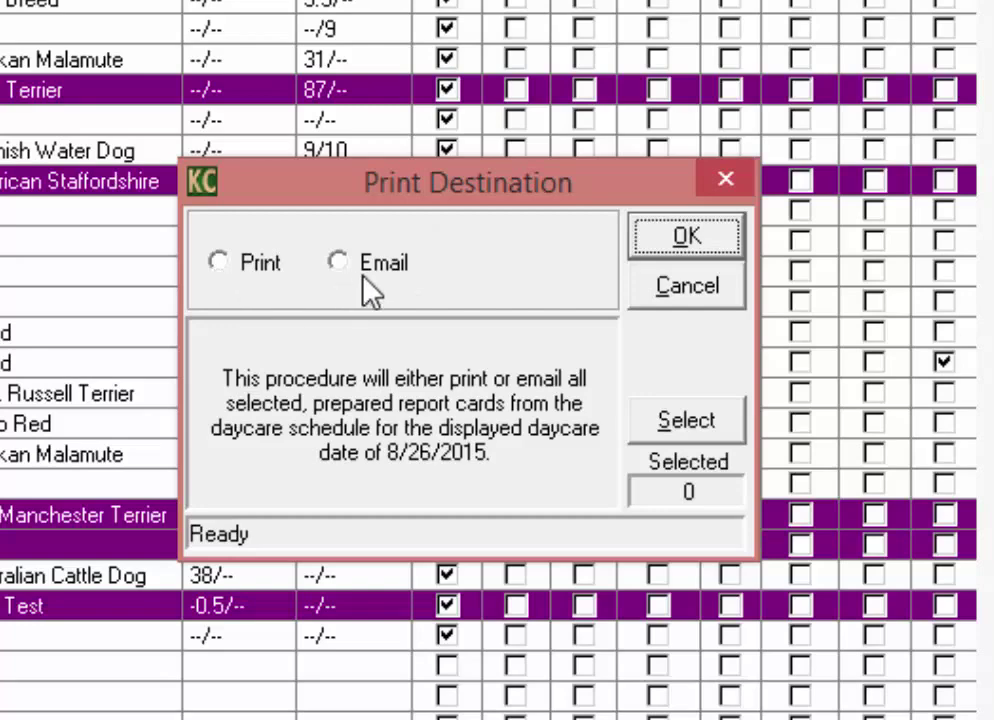
pyautogui.press('Tab')
pyautogui.press('Tab')
pyautogui.click(229, 266)
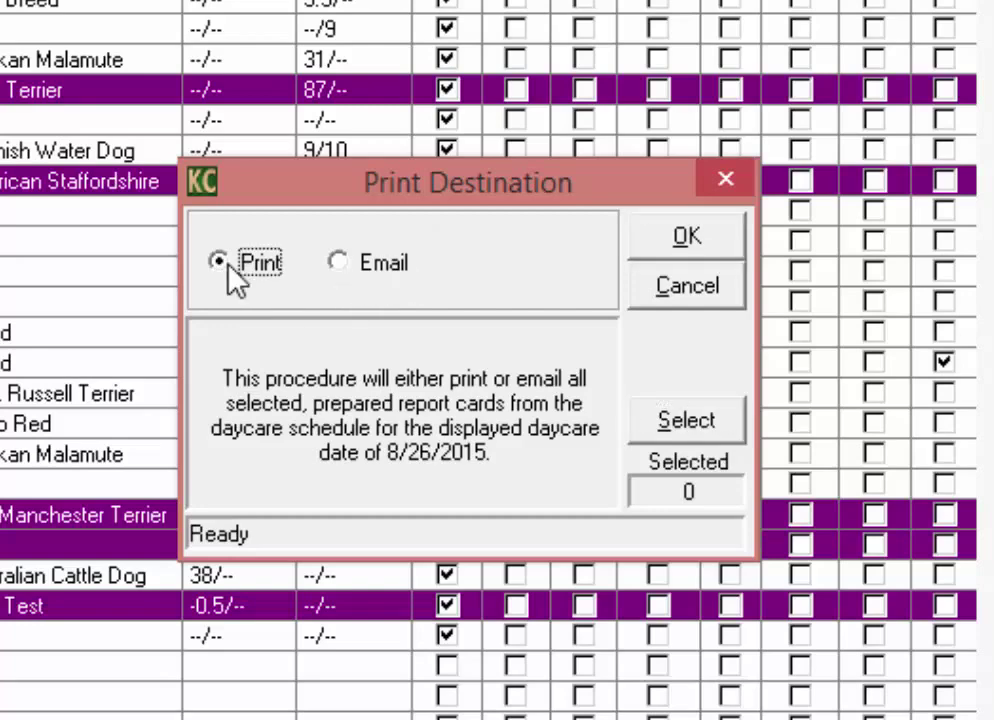
pyautogui.click(666, 436)
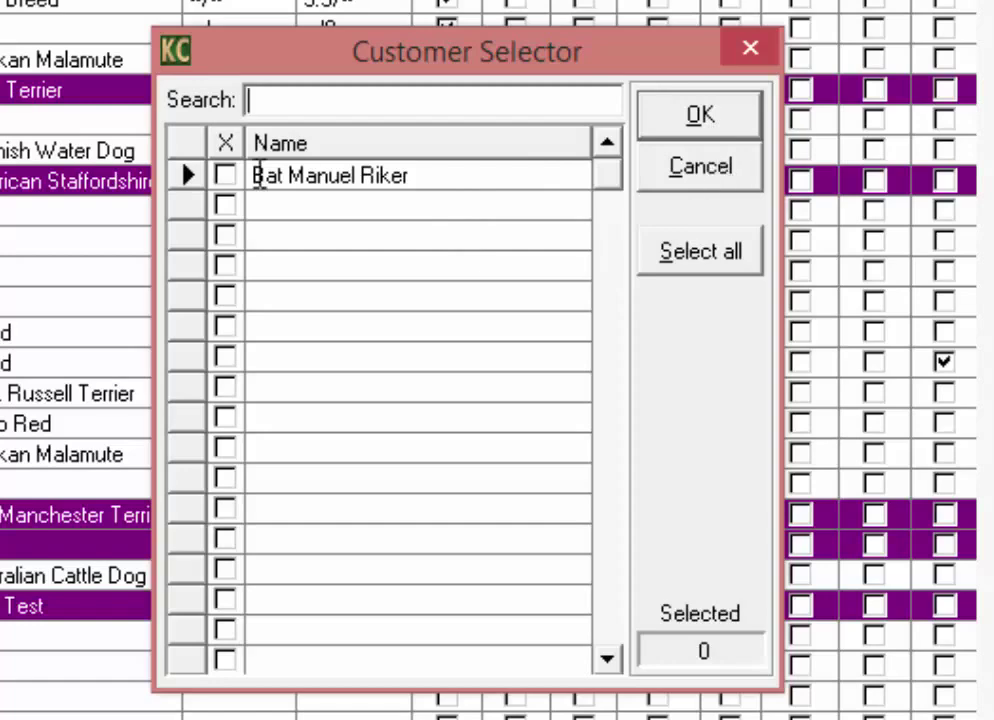
pyautogui.click(225, 177)
pyautogui.click(704, 119)
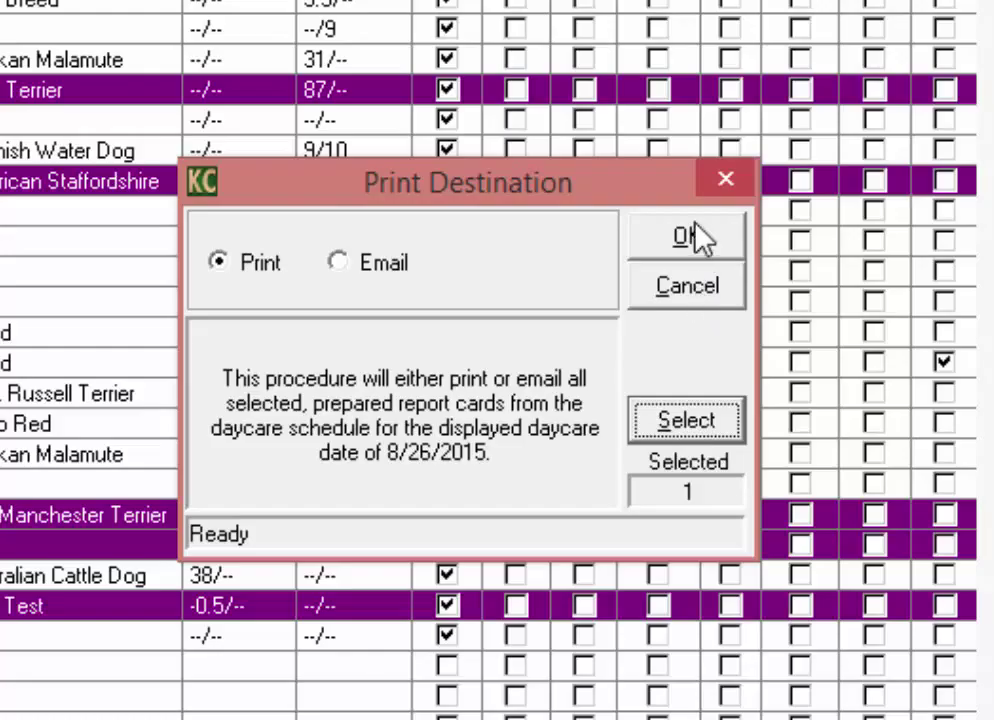
pyautogui.click(684, 288)
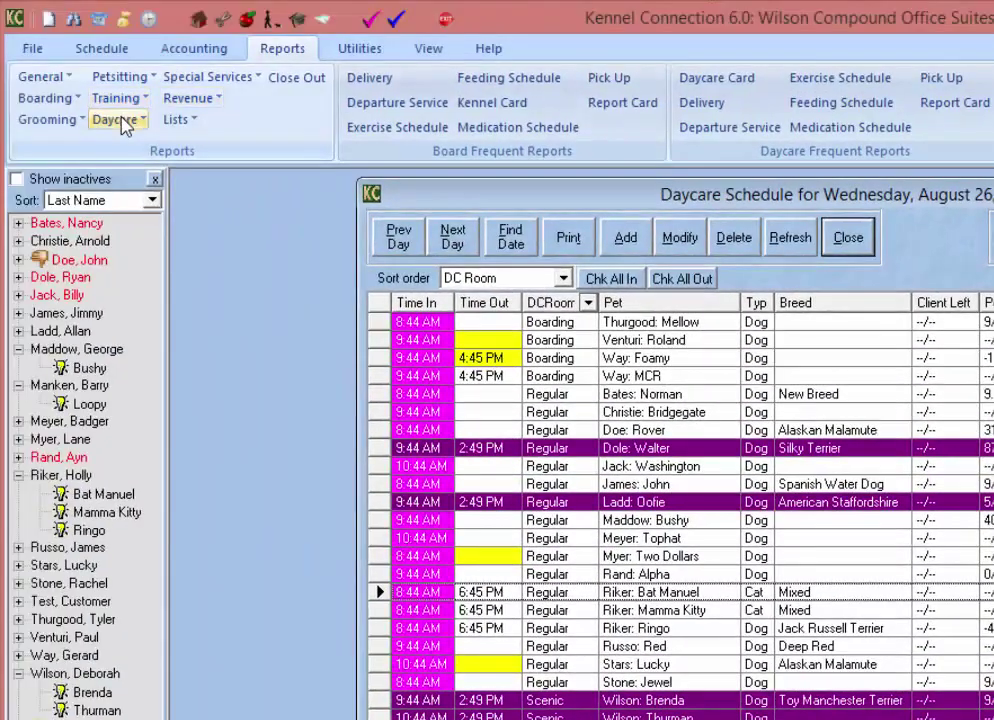
# Step: Mark Mellow's 08/26/2015 daycare appointment as confirmed and save the booking
pyautogui.click(37, 81)
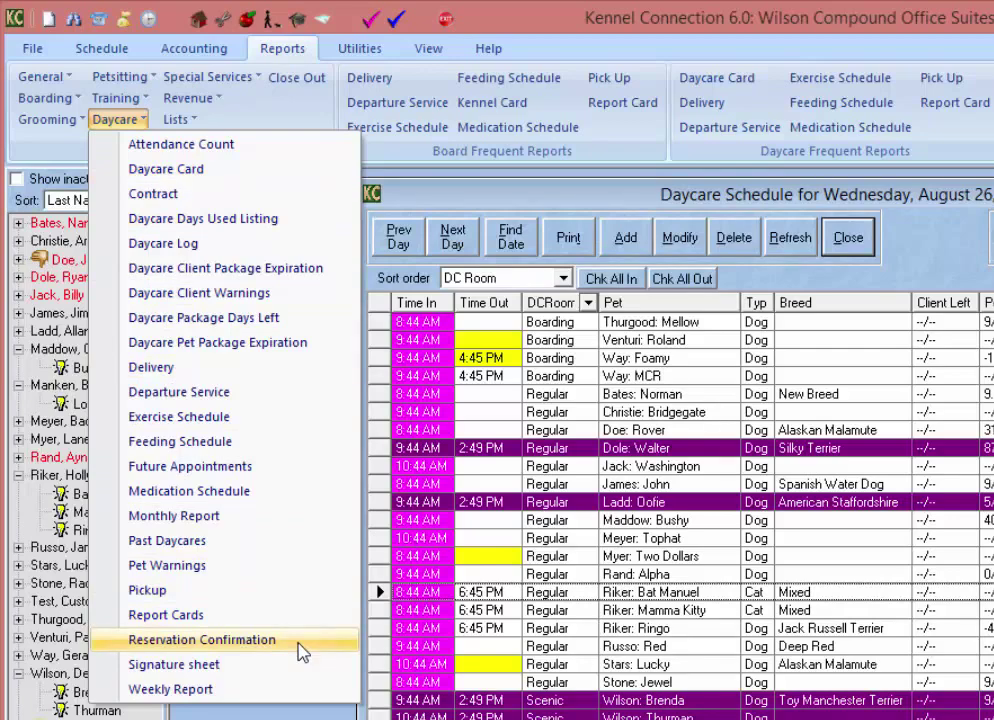
pyautogui.click(775, 205)
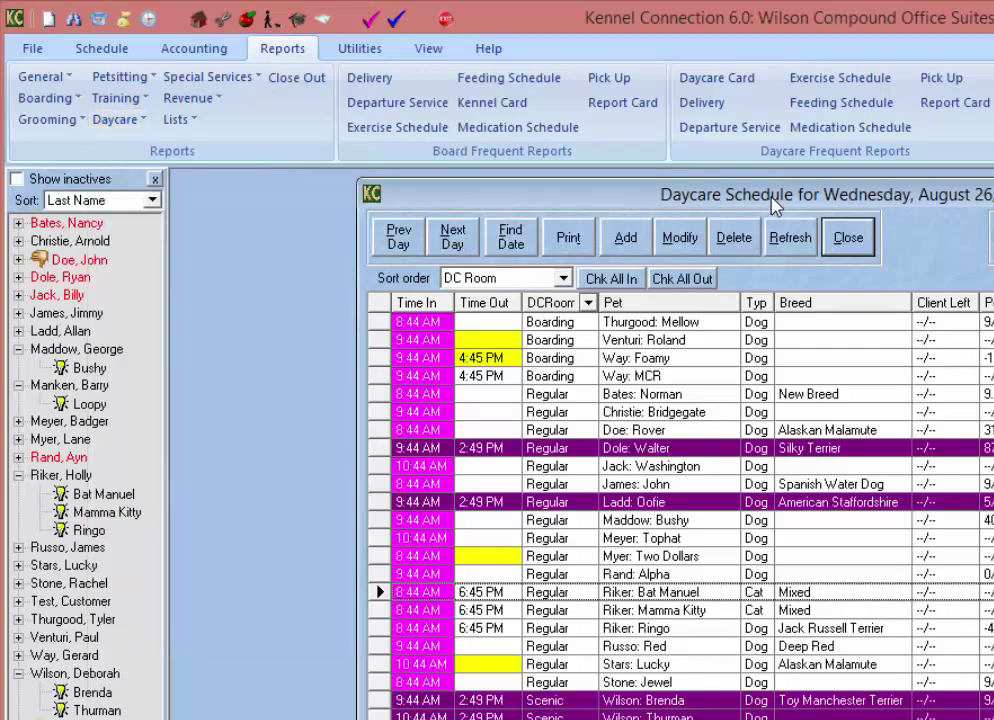
pyautogui.doubleClick(822, 328)
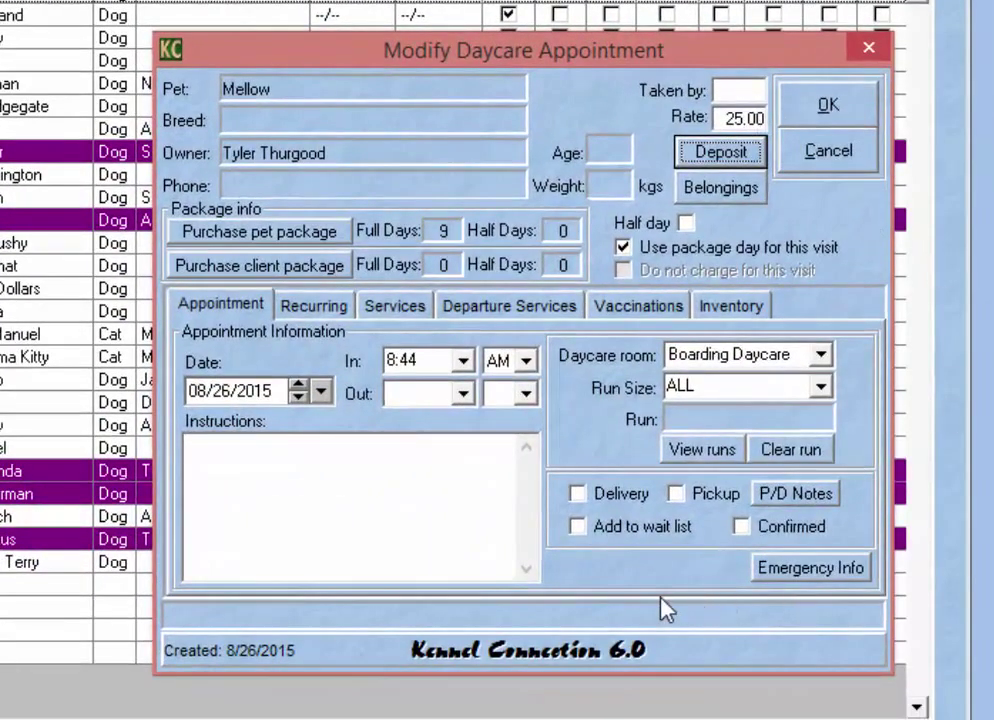
pyautogui.click(741, 528)
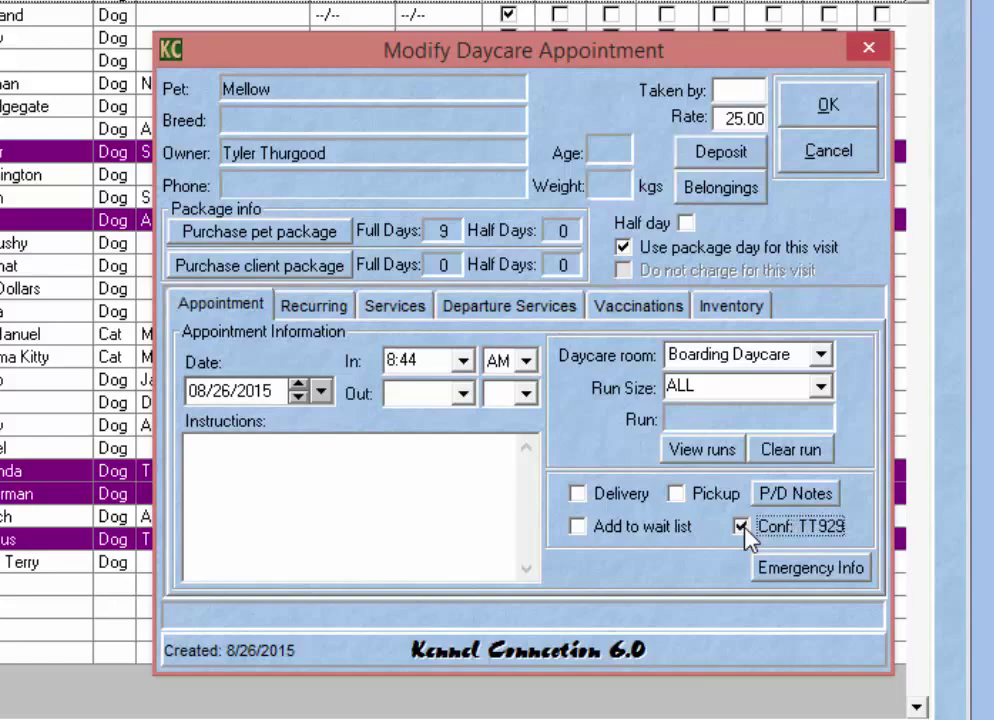
pyautogui.click(852, 120)
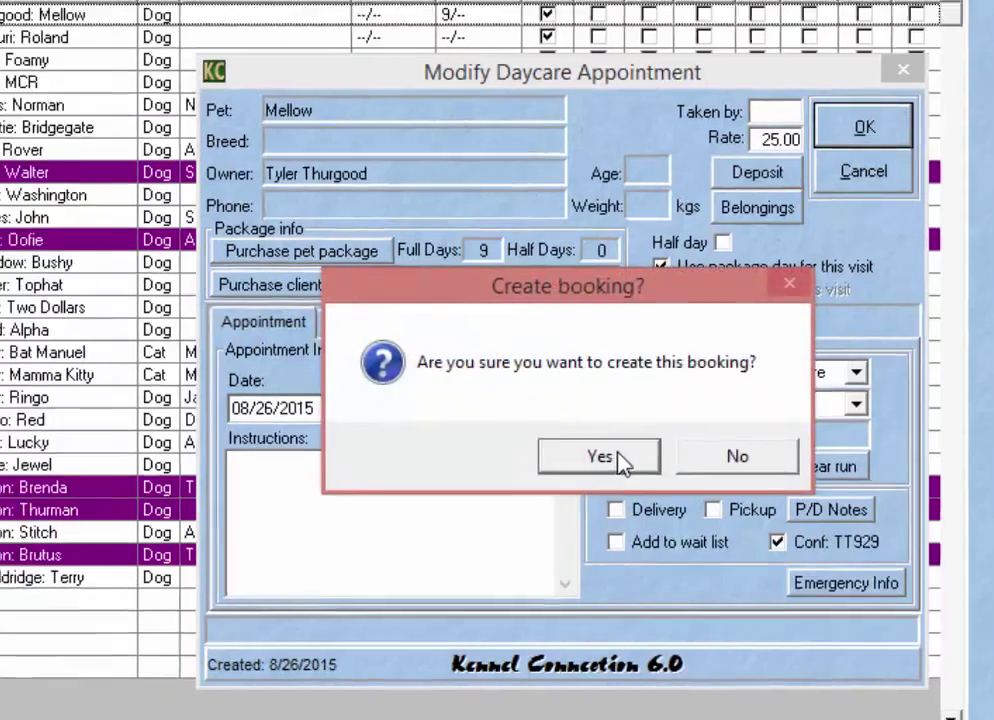
pyautogui.click(600, 456)
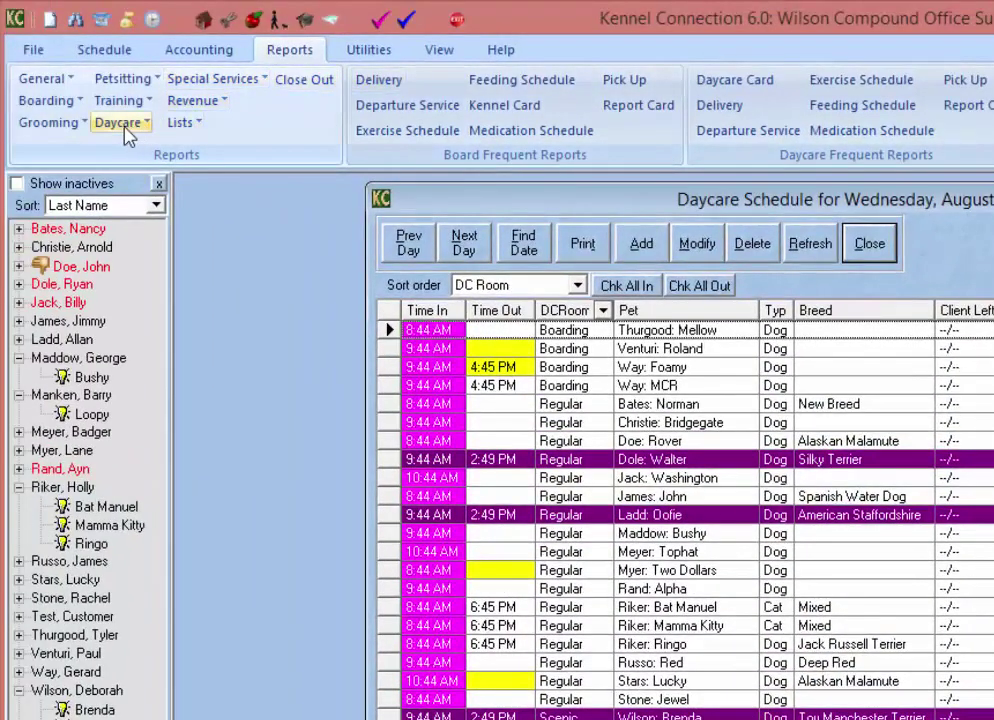
# Step: Run the daycare Reservation Confirmation report for 08/26/2015 to 08/26/2015 and page through it
pyautogui.click(116, 122)
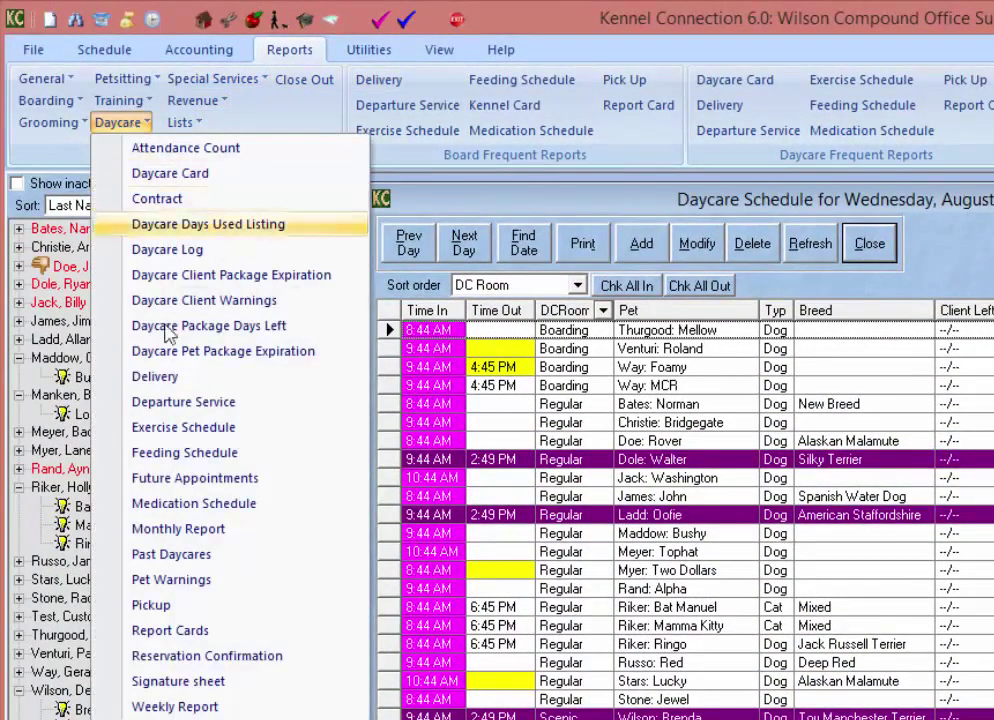
pyautogui.click(309, 665)
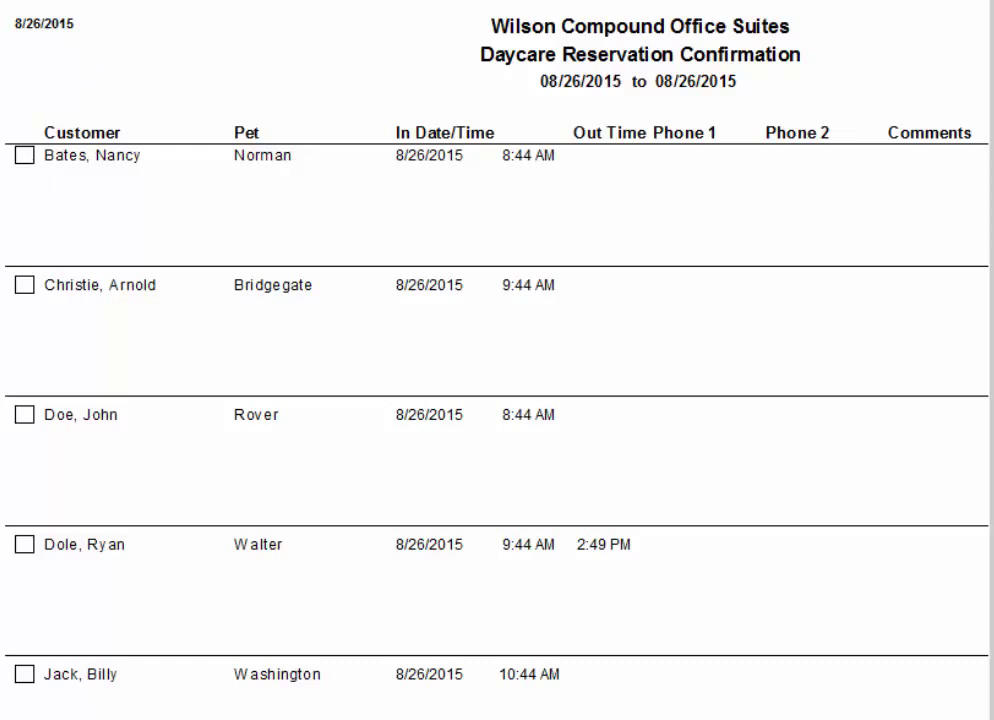
pyautogui.press('pagedown')
pyautogui.press('pagedown')
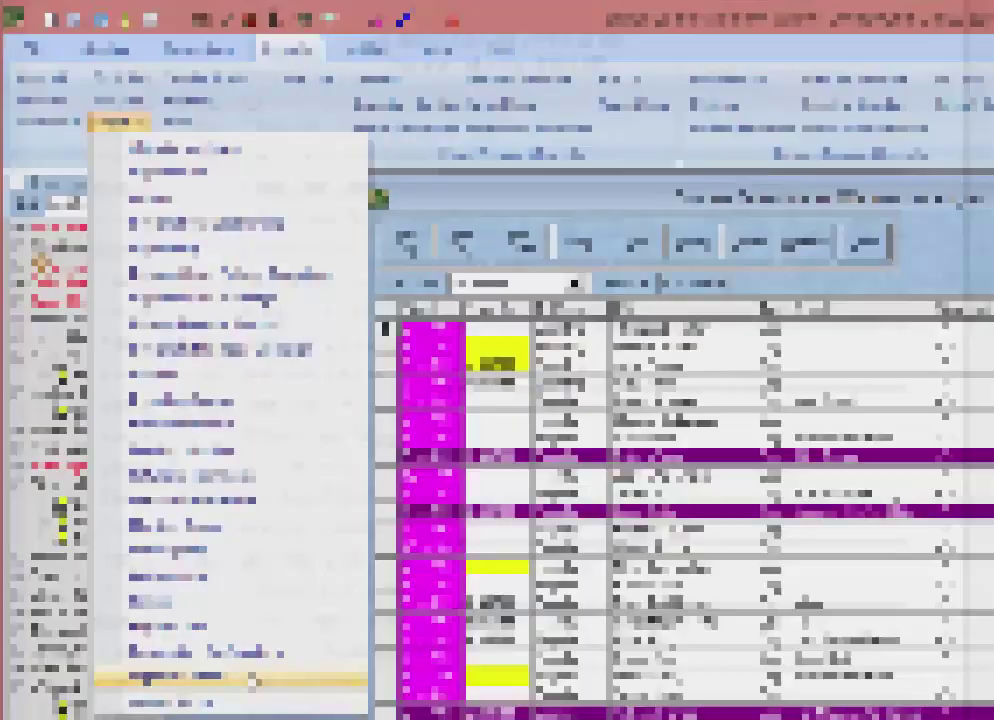
# Step: Open the Signature sheet report from the daycare reports
pyautogui.click(250, 681)
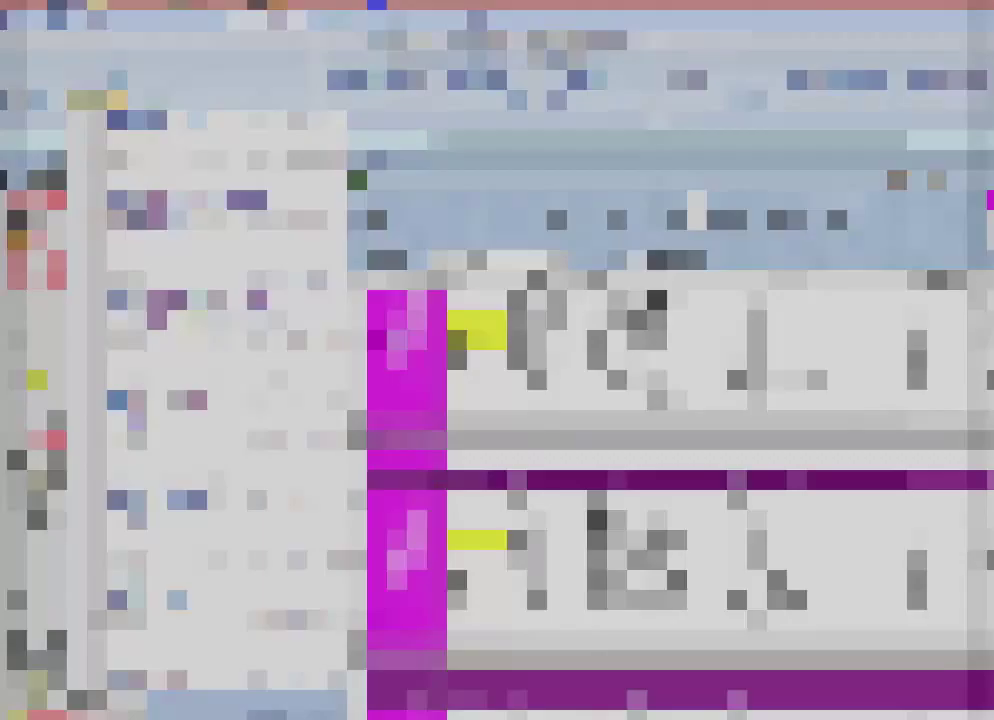
pyautogui.click(143, 128)
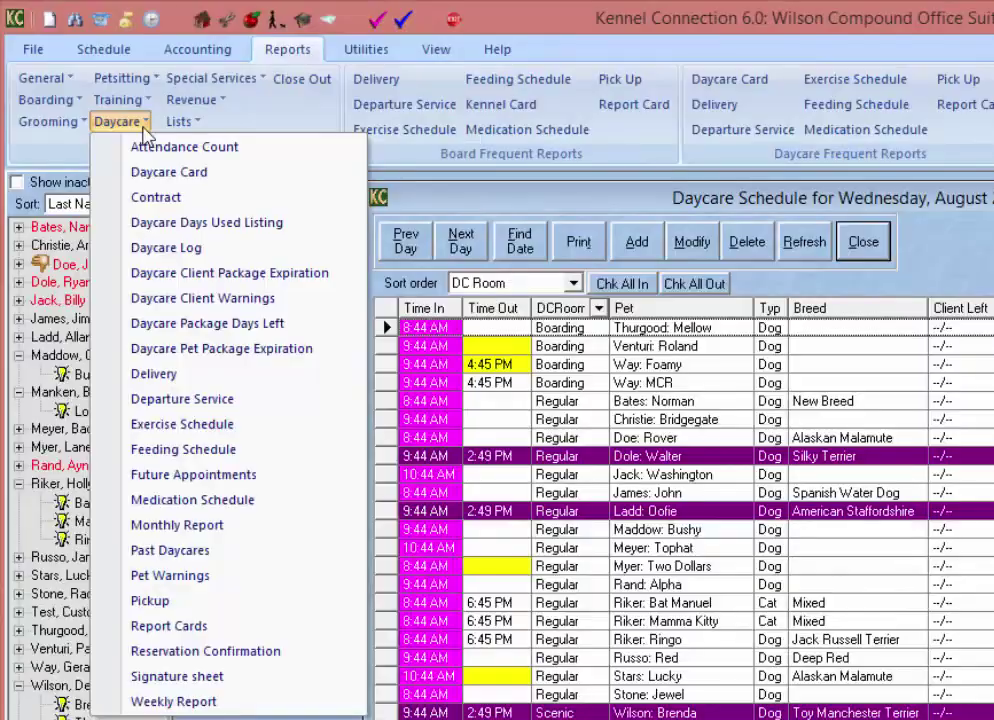